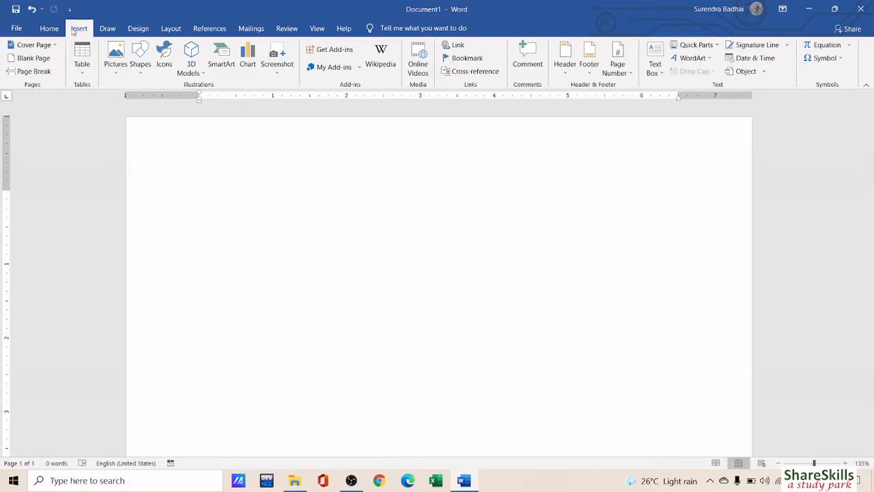
# Generate sample paragraphs in the blank document with the =rand() function
pyautogui.click(49, 28)
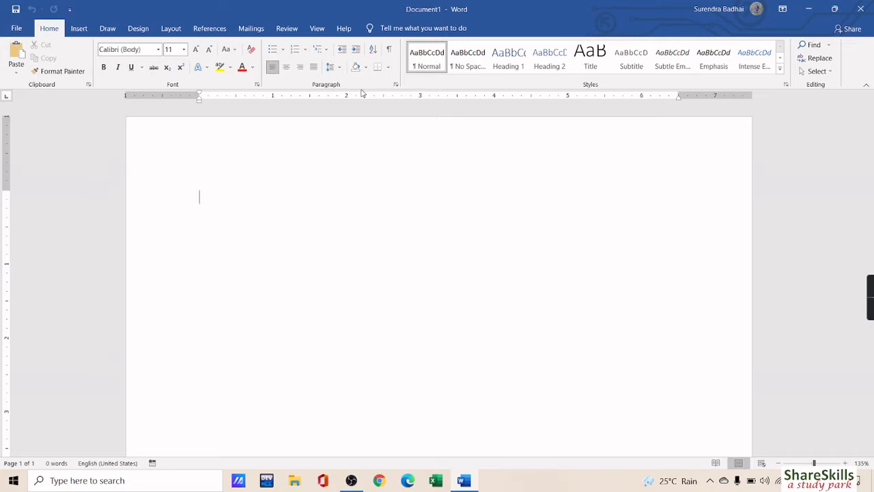
pyautogui.write('=')
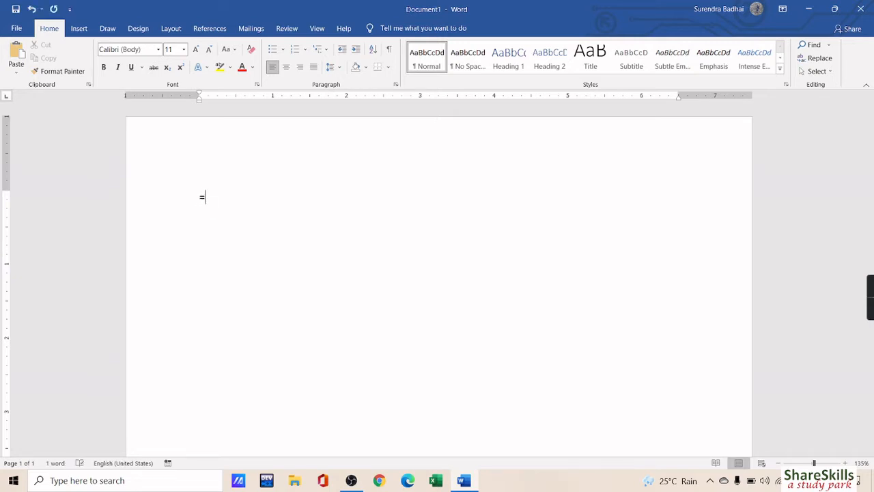
pyautogui.write('rand()')
pyautogui.press('Return')
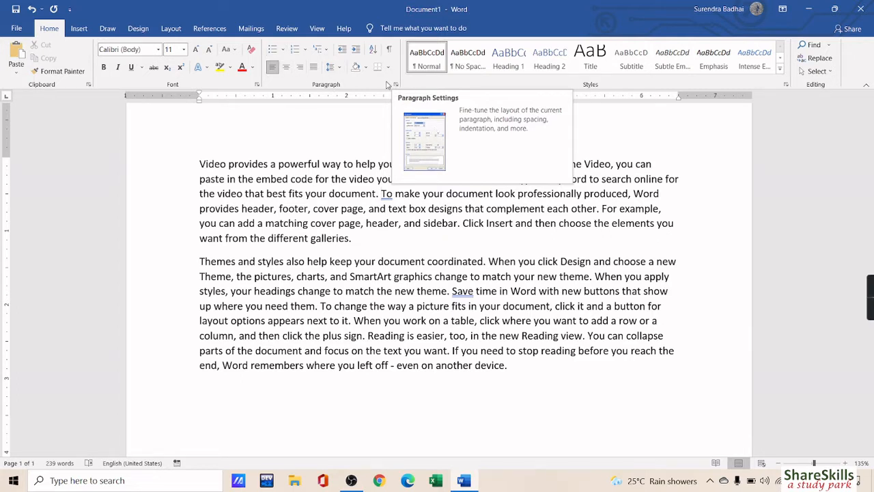
# Review the paragraph settings for indents and spacing and for line and page breaks, without changing anything
pyautogui.click(343, 213)
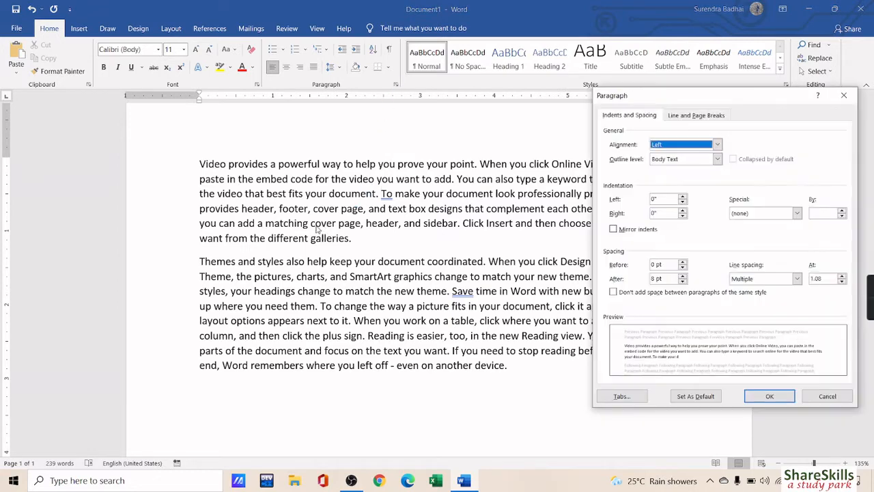
pyautogui.moveTo(714, 92); pyautogui.dragTo(438, 125)
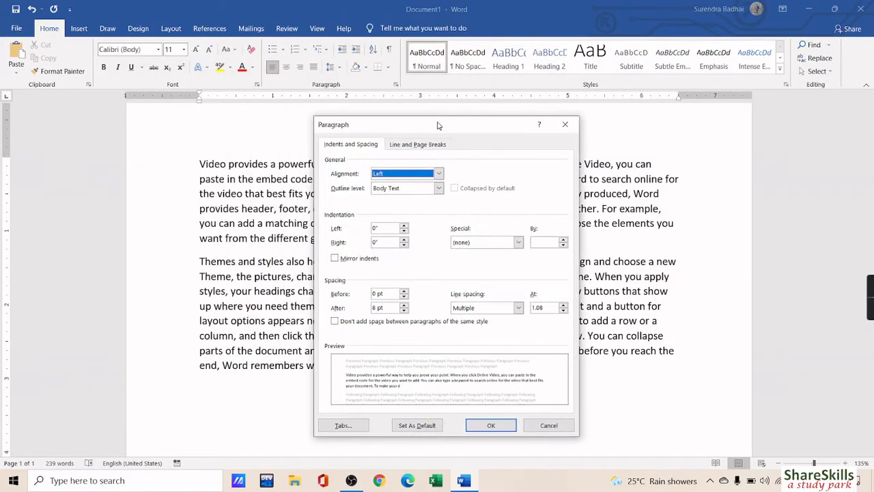
pyautogui.click(403, 146)
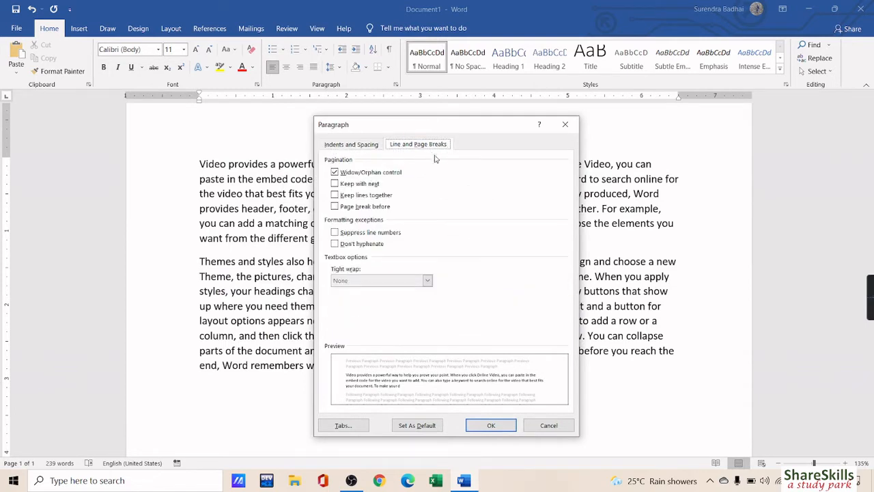
pyautogui.click(357, 145)
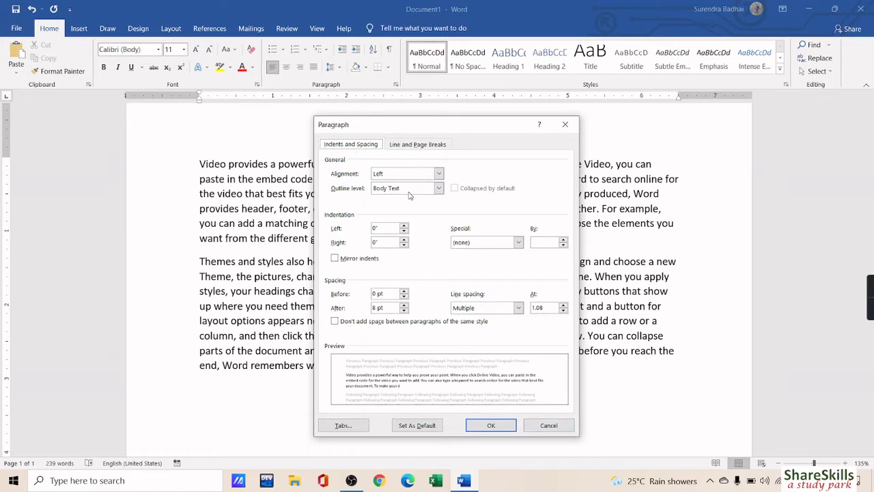
pyautogui.click(549, 425)
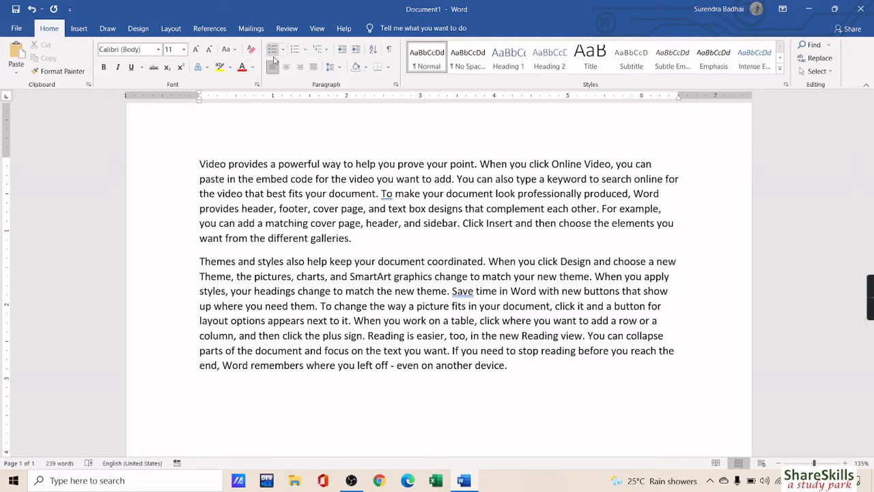
# Add the lines Apple, Orange, Papaya, Mango and Guava above the first sample paragraph
pyautogui.click(200, 165)
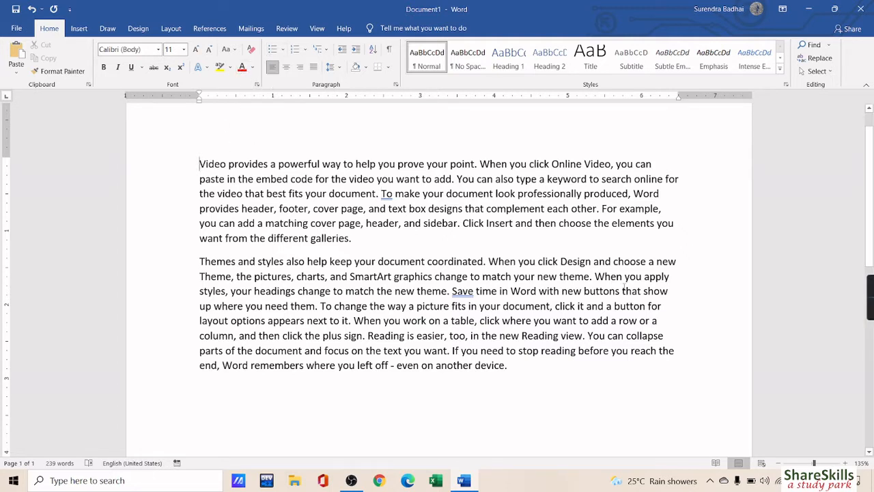
pyautogui.scroll(1, 623, 290)
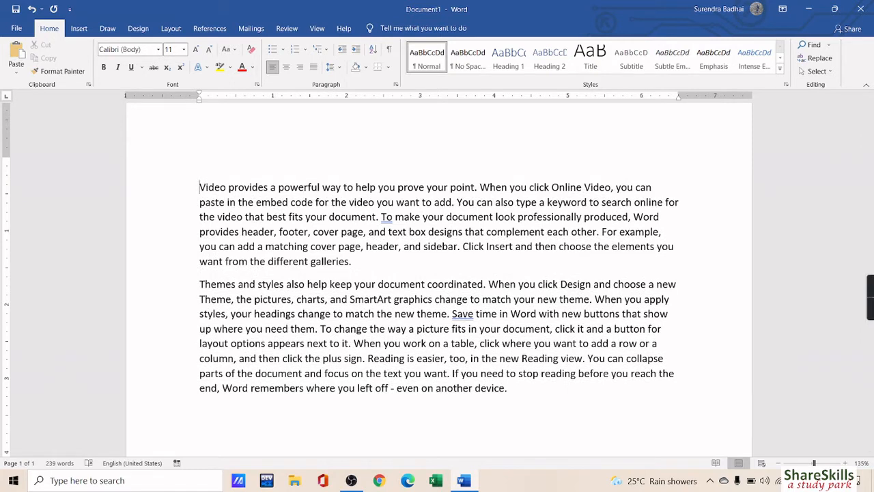
pyautogui.press('Up')
pyautogui.write('fru')
pyautogui.press('BackSpace')
pyautogui.press('BackSpace')
pyautogui.press('BackSpace')
pyautogui.write('app')
# Apply the spider bullet to the five fruit names and enlarge their text to 20 pt
pyautogui.moveTo(199, 161); pyautogui.dragTo(239, 265)
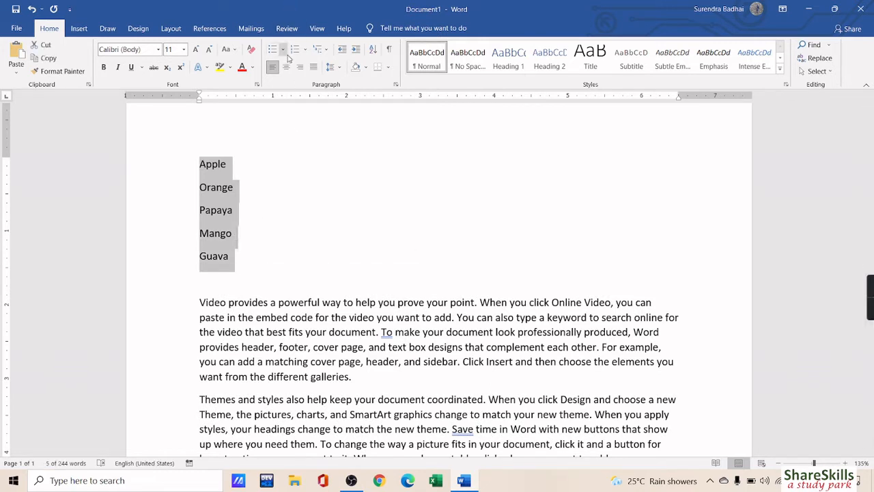
pyautogui.click(284, 52)
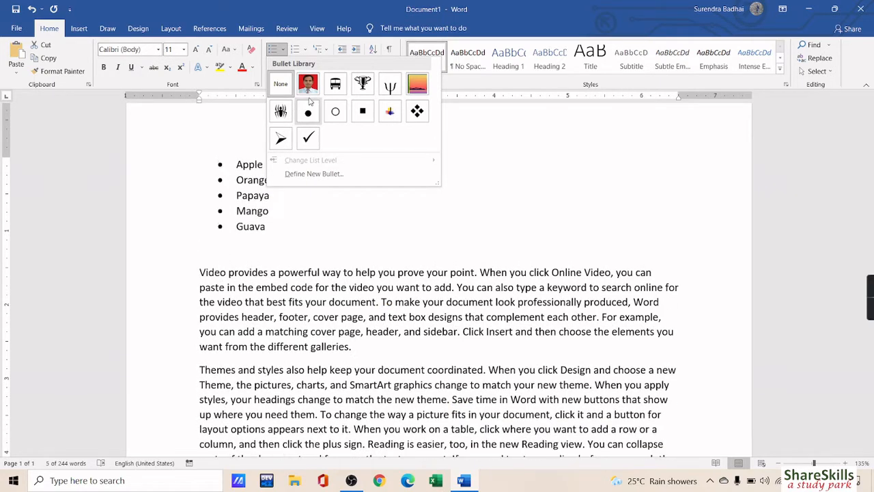
pyautogui.click(280, 110)
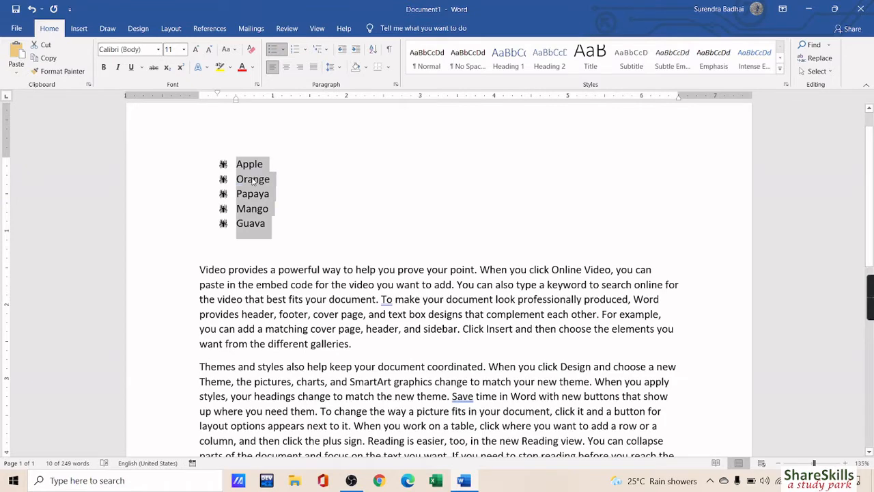
pyautogui.hotkey('ctrl', 'shift', '.')
pyautogui.hotkey('ctrl', 'shift', '.')
pyautogui.hotkey('ctrl', 'shift', '.')
pyautogui.hotkey('ctrl', 'shift', '.')
pyautogui.hotkey('ctrl', 'shift', '.')
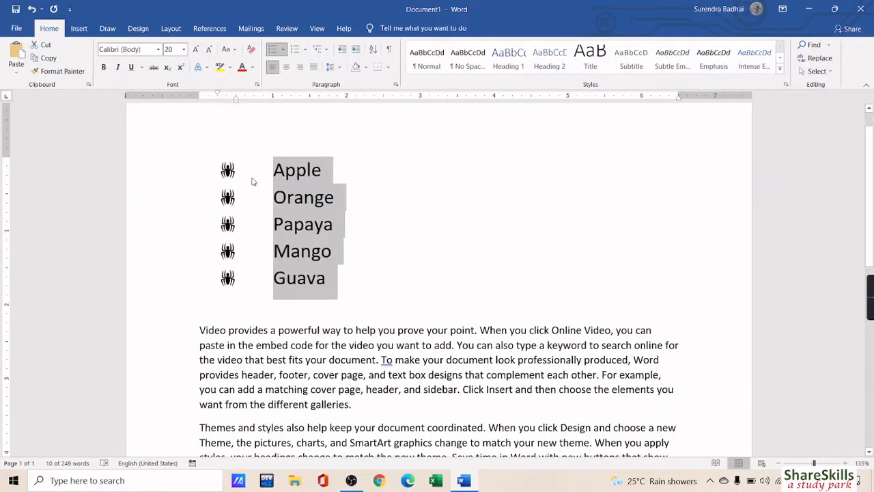
# Try the portrait picture bullet on the fruit list, and switch the list to the trophy bullet
pyautogui.click(283, 50)
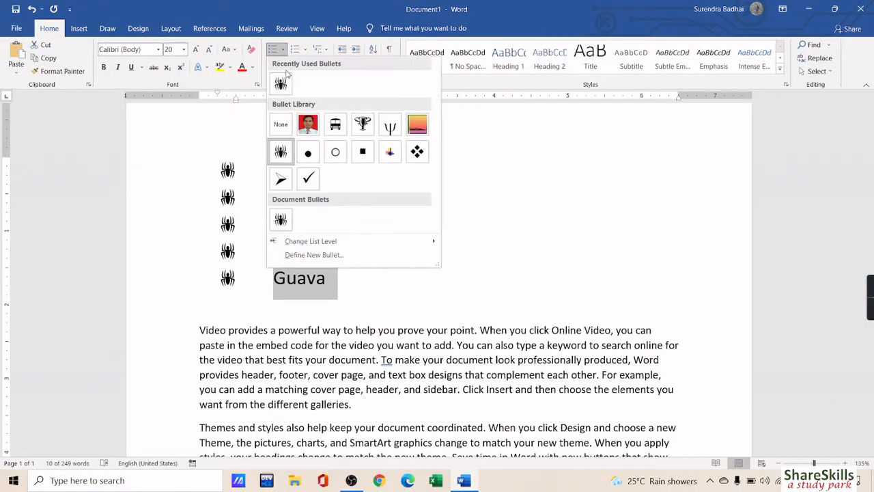
pyautogui.click(308, 125)
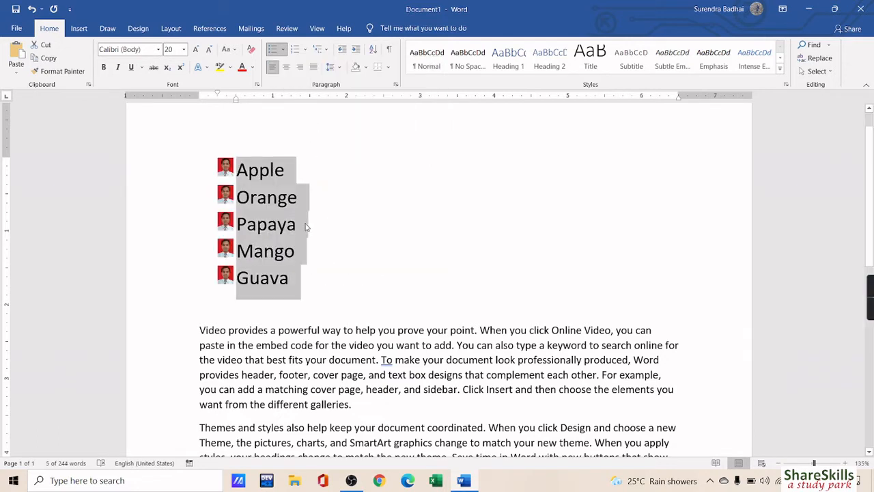
pyautogui.click(285, 54)
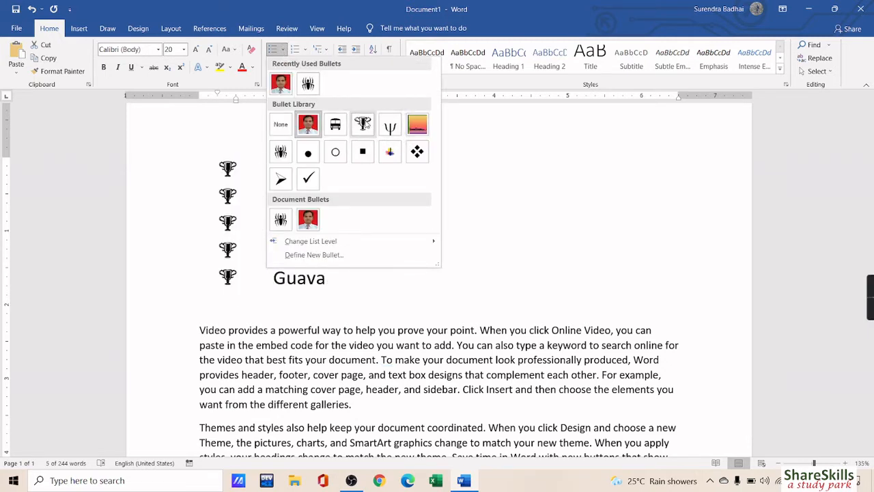
pyautogui.click(362, 124)
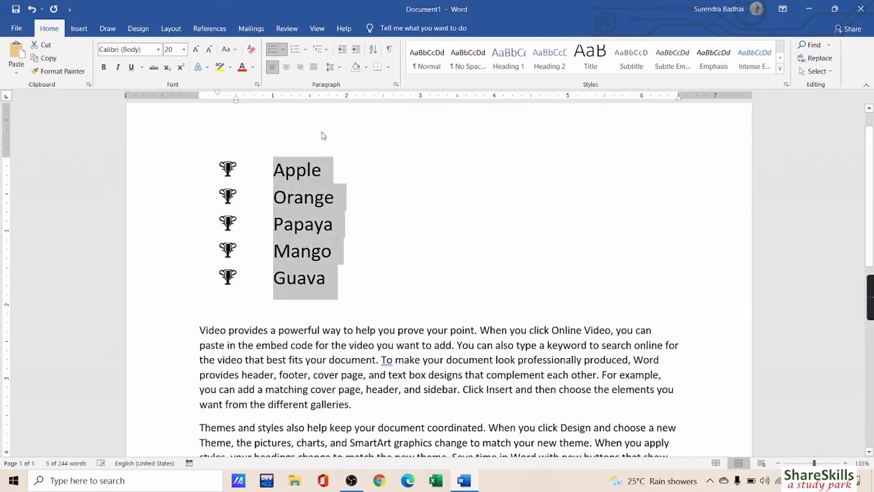
# Look over the list level options available for the fruit list
pyautogui.click(283, 50)
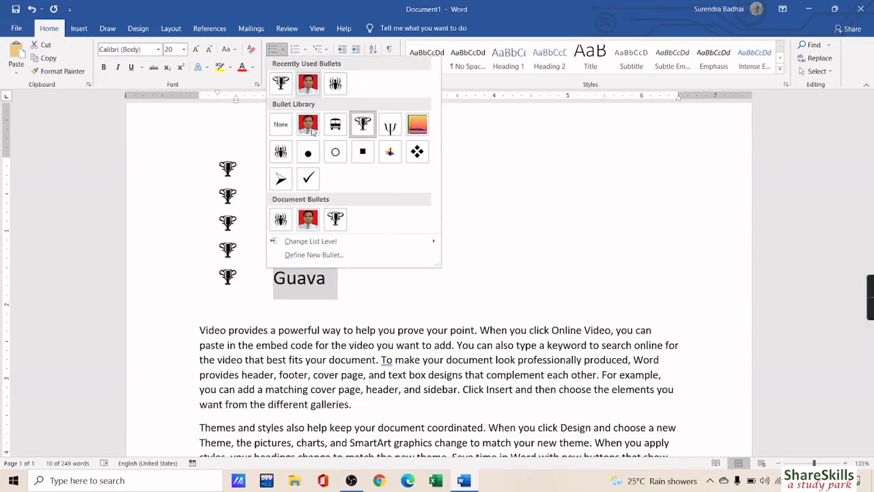
pyautogui.moveTo(293, 244)
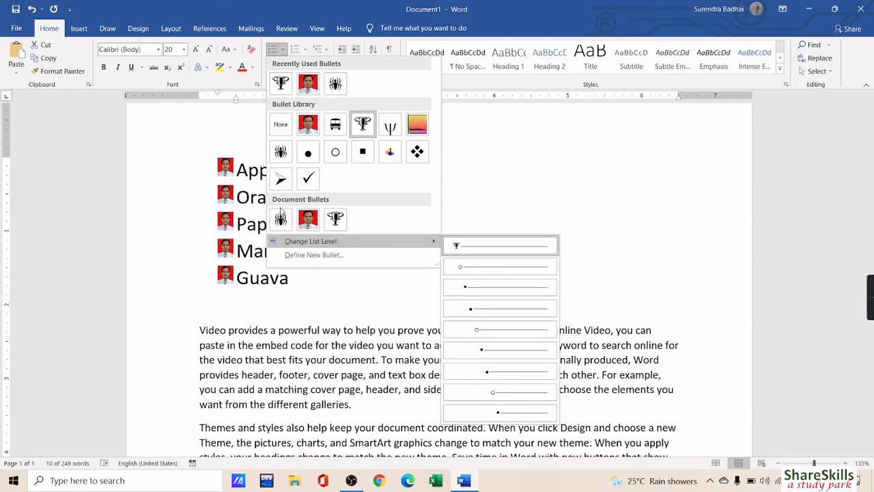
pyautogui.click(239, 181)
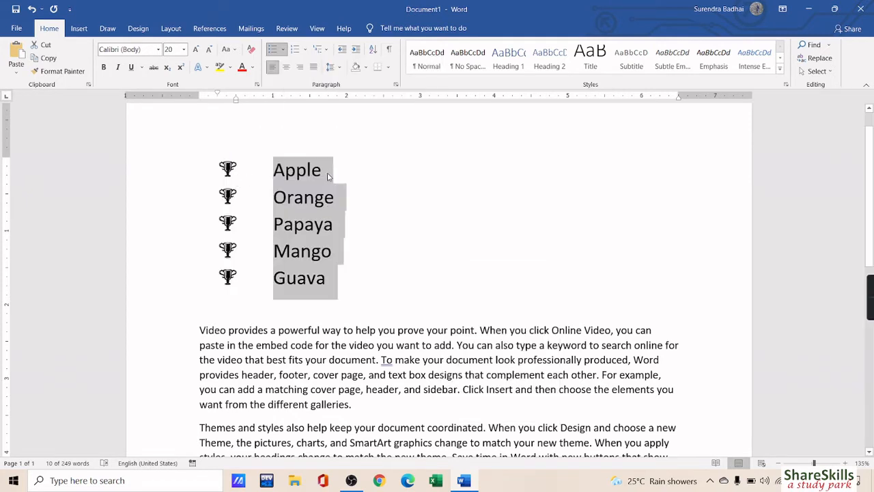
# Demote the Orange item by one list level and promote it back, using both indent methods
pyautogui.click(328, 171)
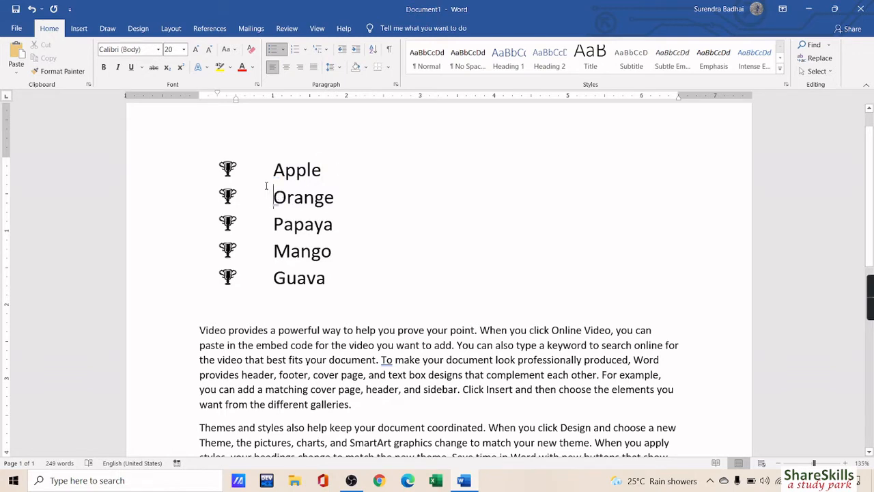
pyautogui.doubleClick(294, 169)
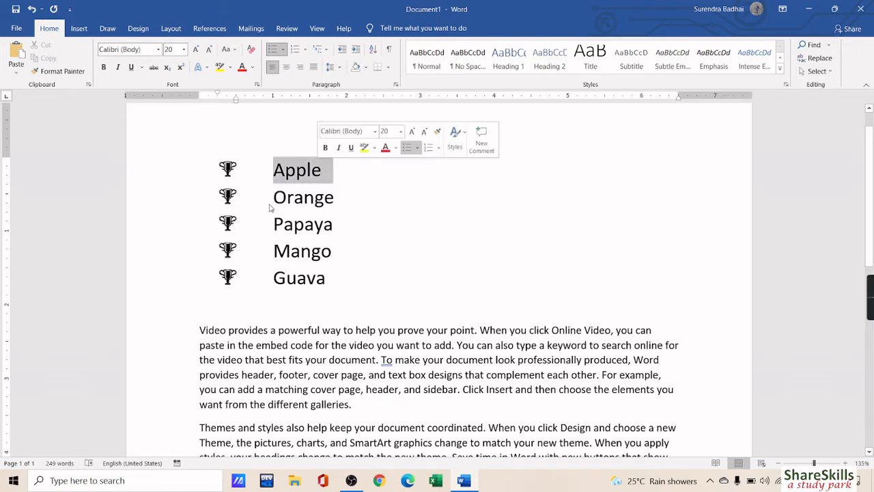
pyautogui.click(276, 197)
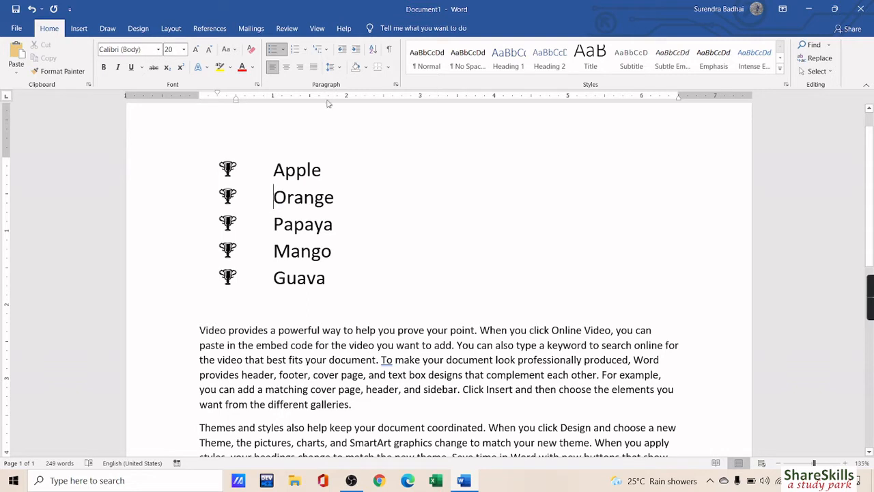
pyautogui.click(355, 54)
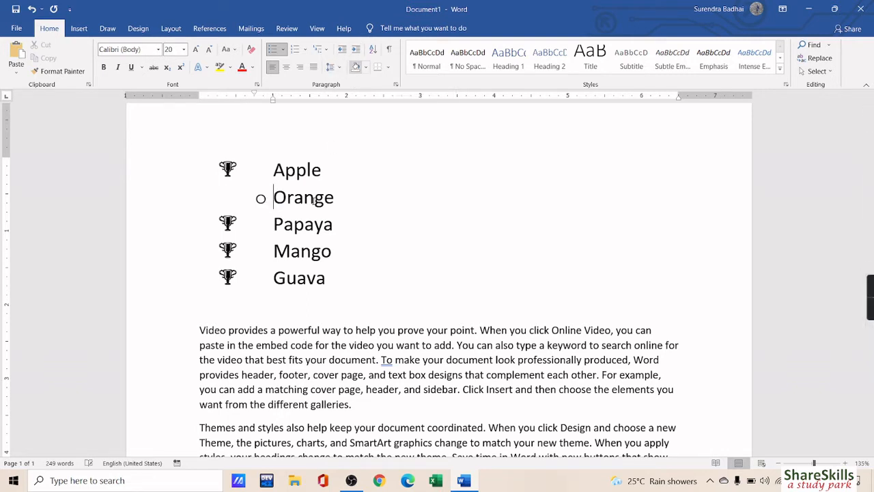
pyautogui.click(341, 51)
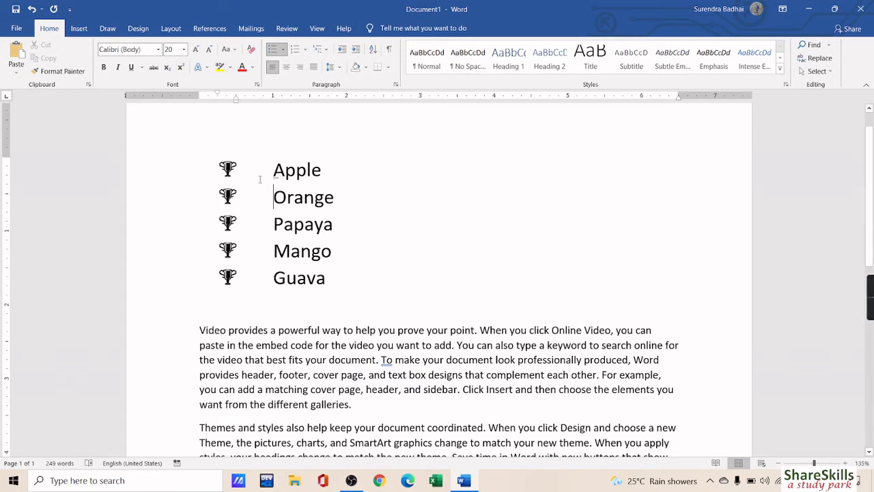
pyautogui.press('Tab')
pyautogui.hotkey('shift', 'Tab')
# Review the bullet library and the list levels offered for the Orange item
pyautogui.click(284, 52)
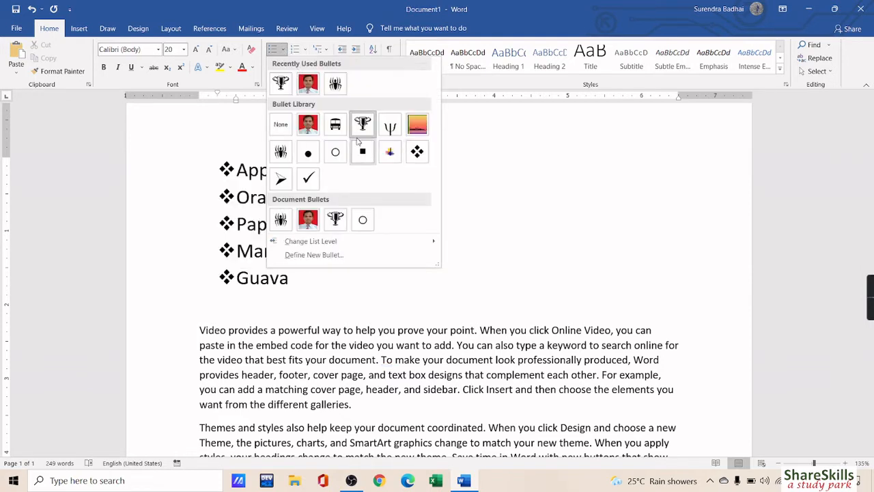
pyautogui.moveTo(424, 241)
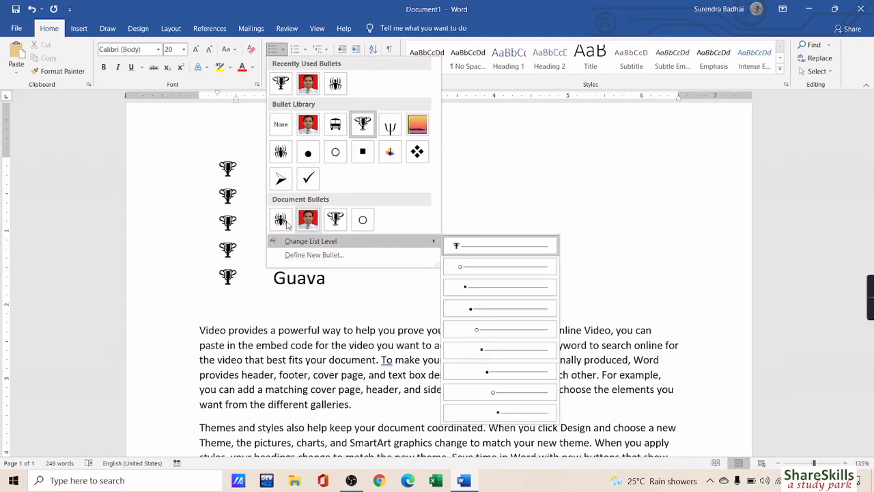
pyautogui.click(243, 196)
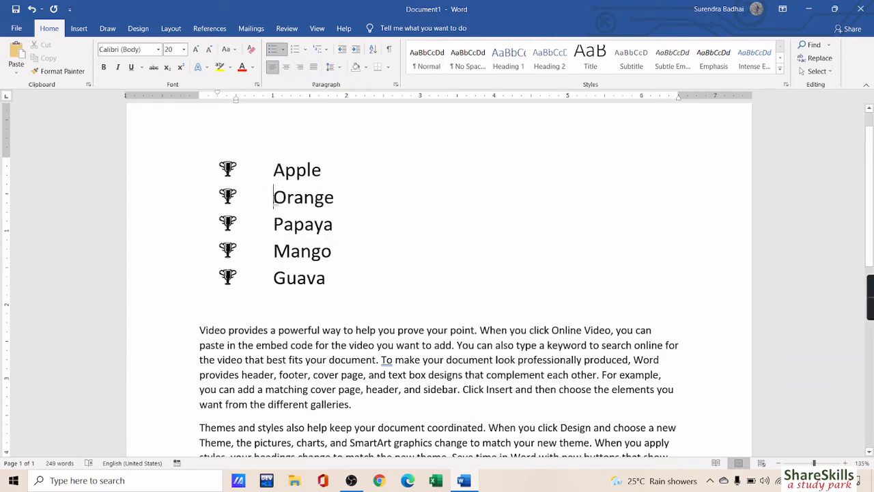
# Demote the Orange item by three levels to the fourth list level and check it against the level options
pyautogui.press('Tab')
pyautogui.press('Tab')
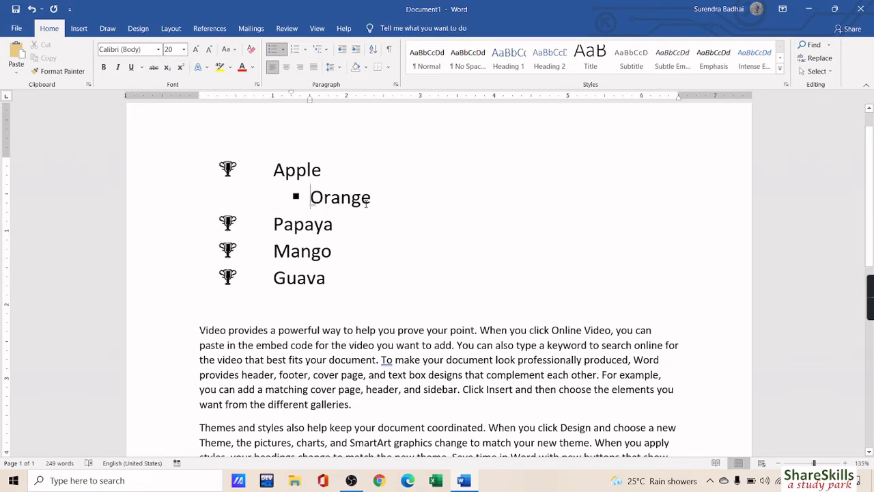
pyautogui.press('Tab')
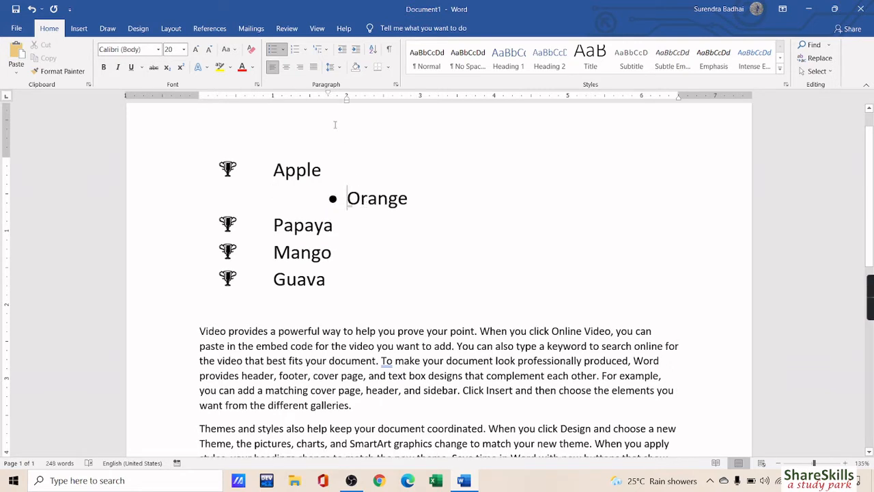
pyautogui.click(283, 49)
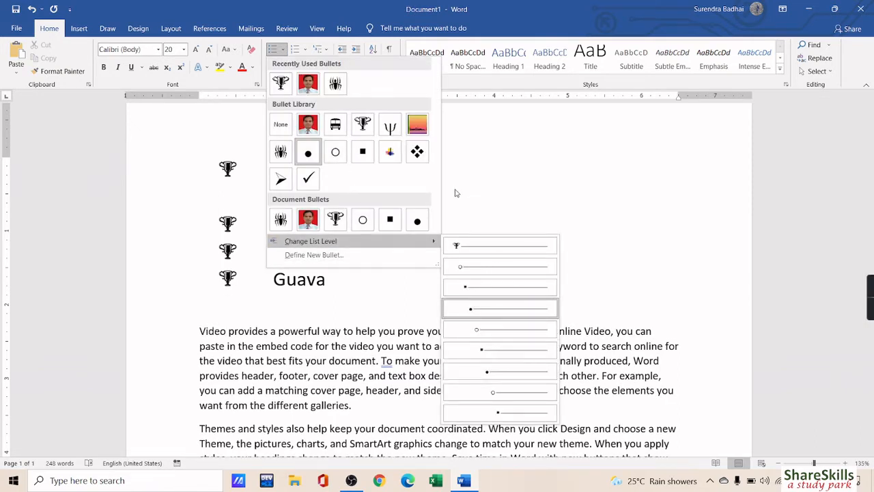
pyautogui.click(488, 173)
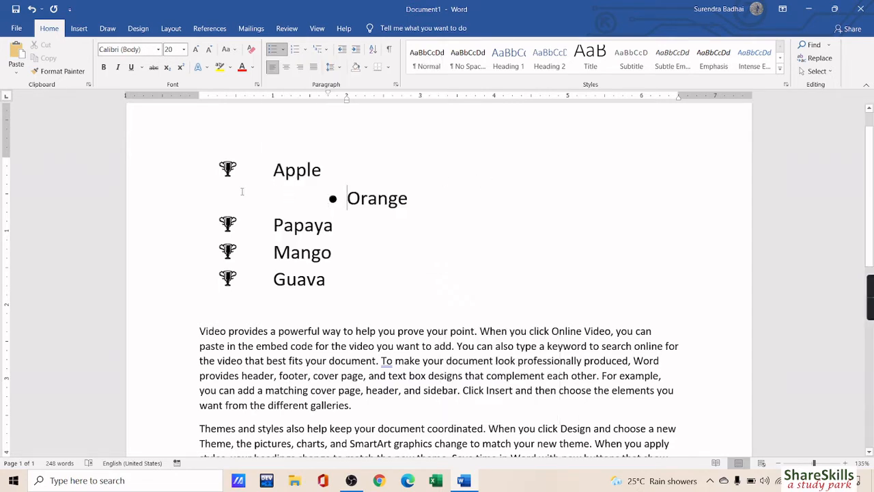
# Promote the Orange item by two levels to the second list level
pyautogui.hotkey('shift', 'Tab')
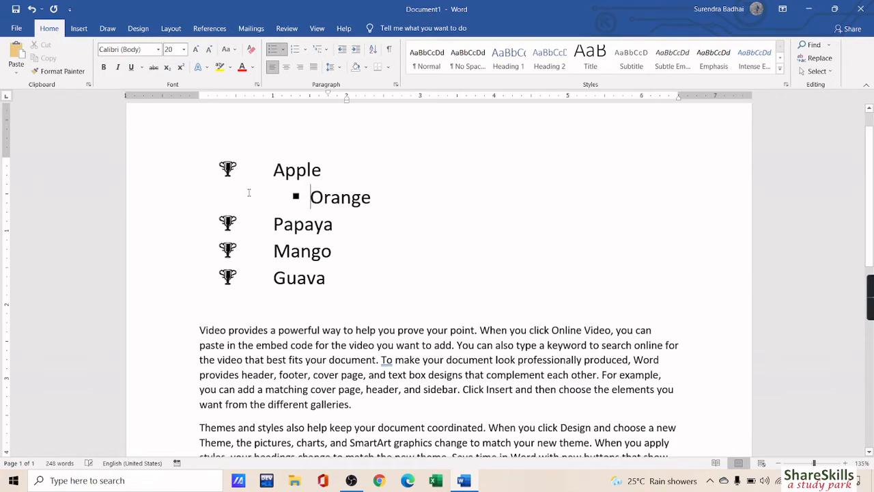
pyautogui.hotkey('shift', 'Tab')
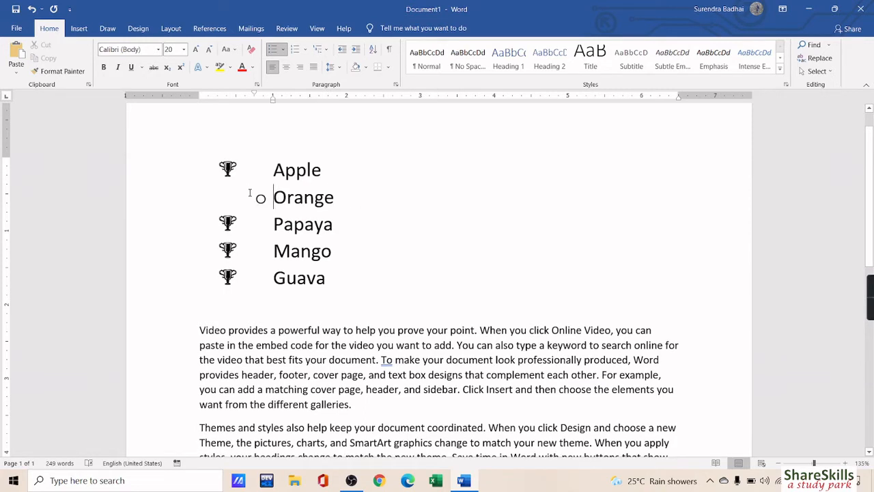
# Promote the Orange item to the first list level and open the symbol choices for a new bullet on all five fruits
pyautogui.hotkey('shift', 'Tab')
pyautogui.moveTo(273, 169); pyautogui.dragTo(328, 294)
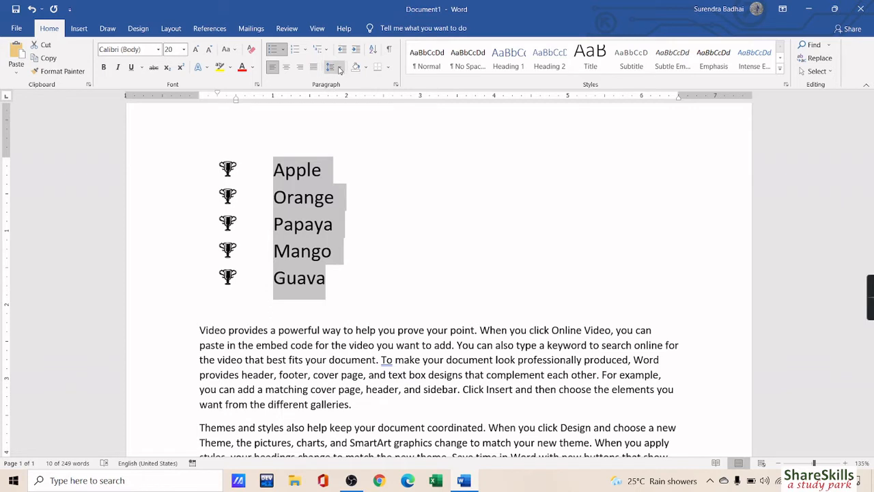
pyautogui.click(282, 49)
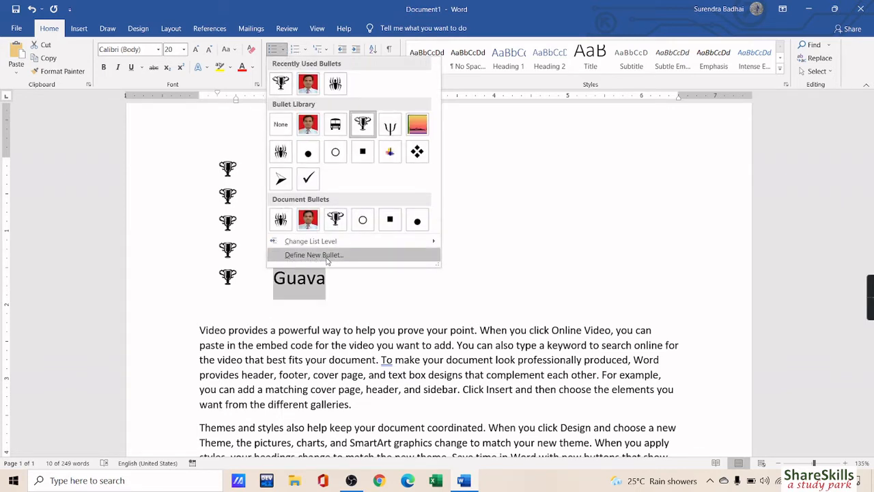
pyautogui.click(314, 254)
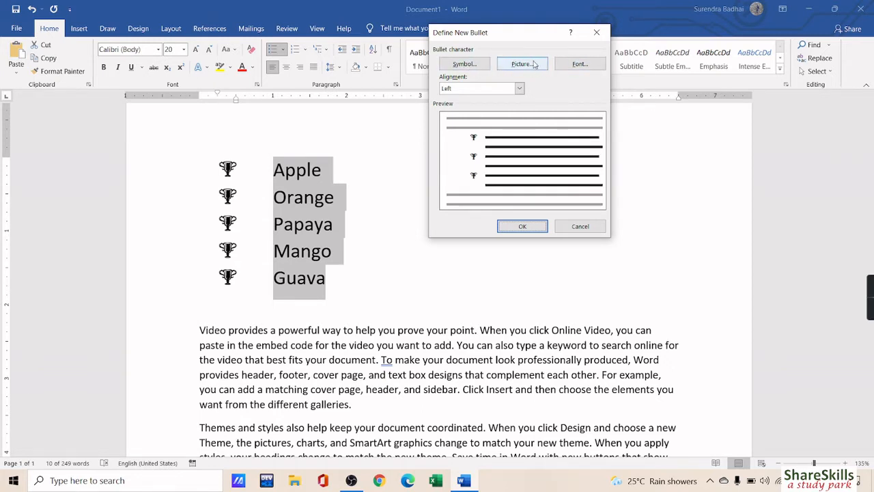
pyautogui.click(478, 68)
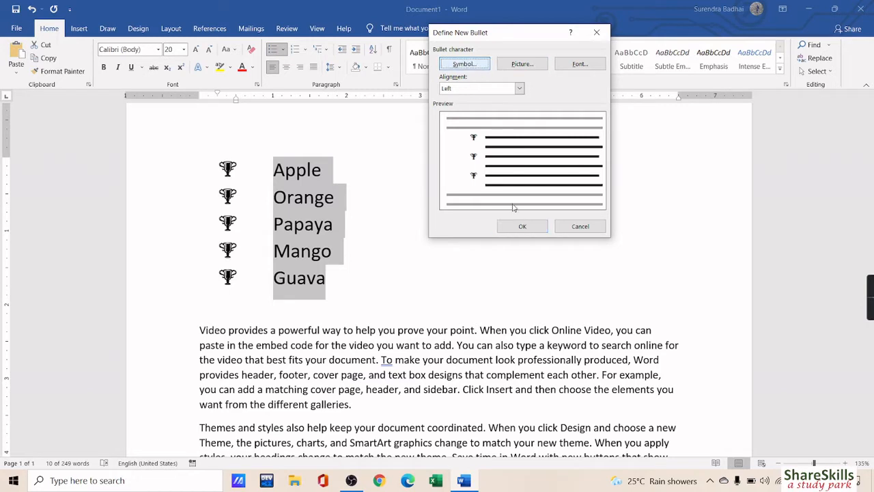
pyautogui.click(469, 65)
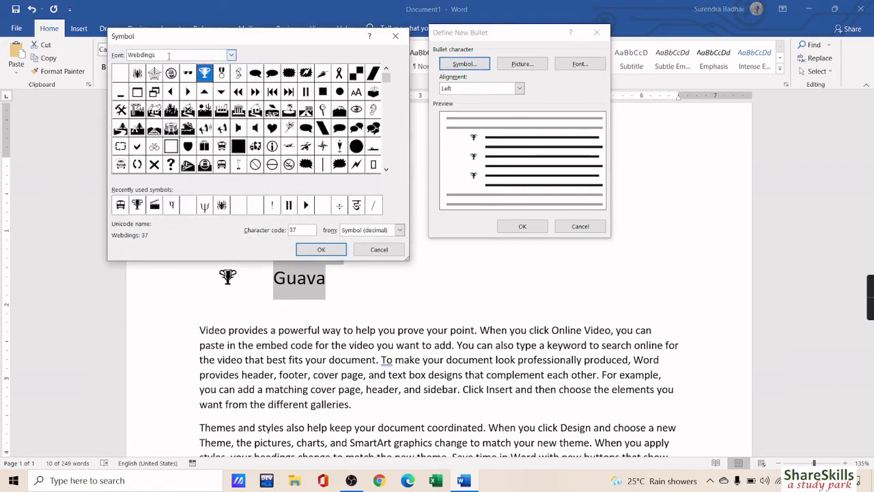
# Choose the key symbol, Webdings character code 209, and apply it as the new bullet for all five fruits
pyautogui.moveTo(167, 54); pyautogui.dragTo(127, 55)
pyautogui.click(386, 170)
pyautogui.click(386, 170)
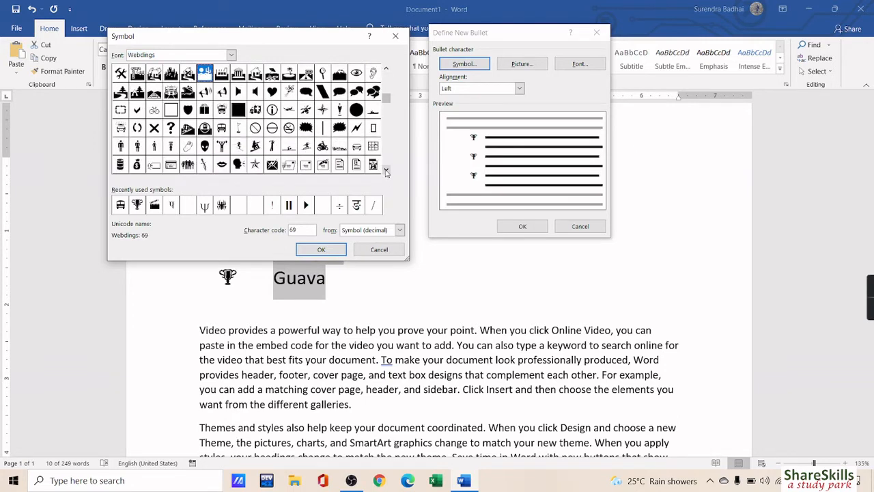
pyautogui.click(385, 170)
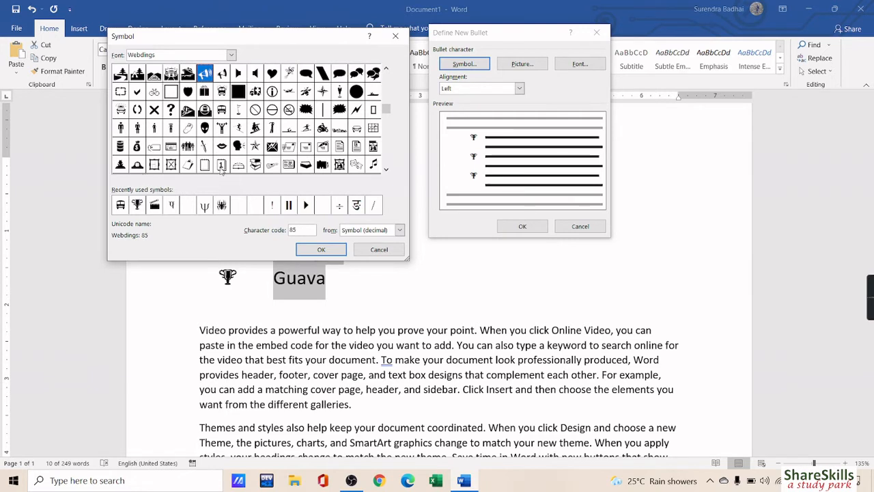
pyautogui.click(387, 170)
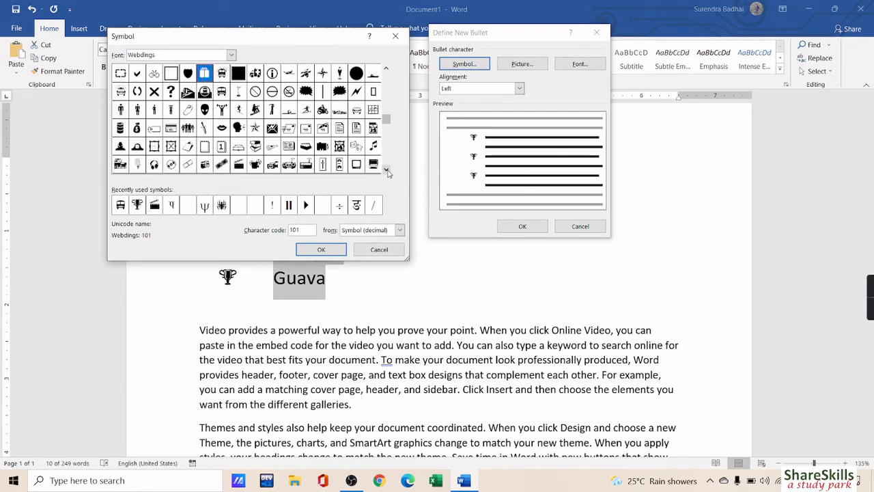
pyautogui.click(387, 170)
pyautogui.click(387, 170)
pyautogui.click(386, 170)
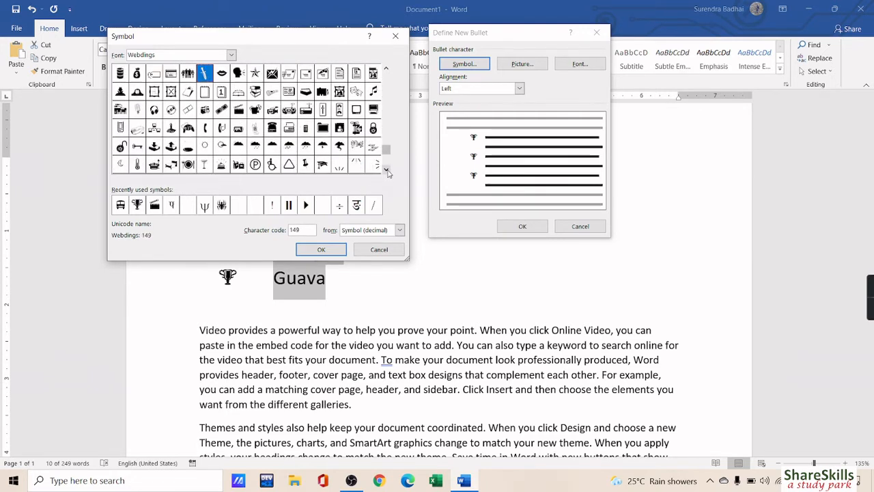
pyautogui.click(386, 170)
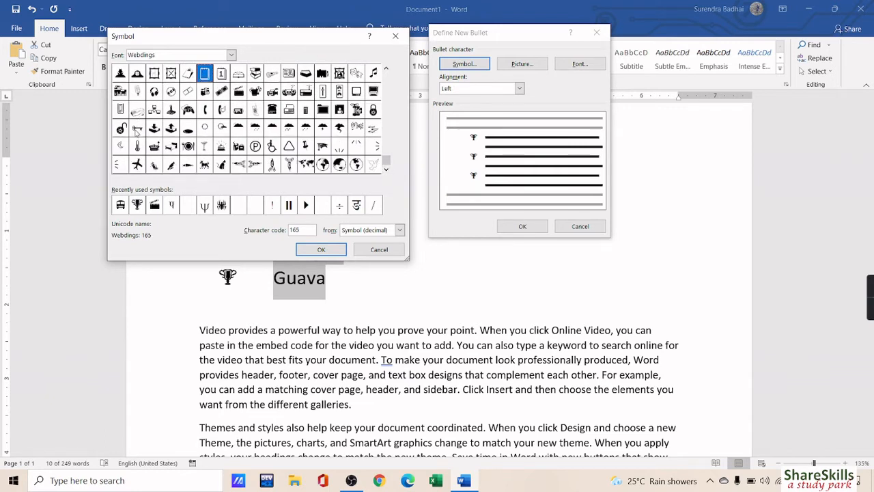
pyautogui.click(137, 129)
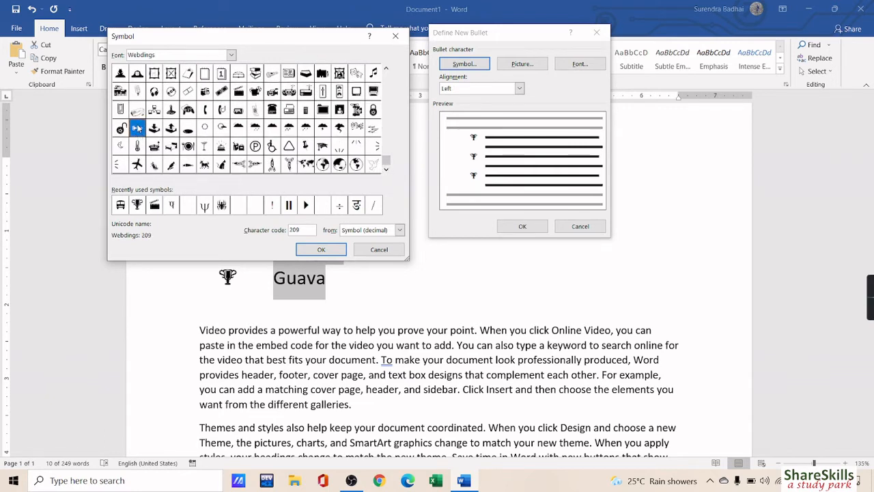
pyautogui.click(318, 250)
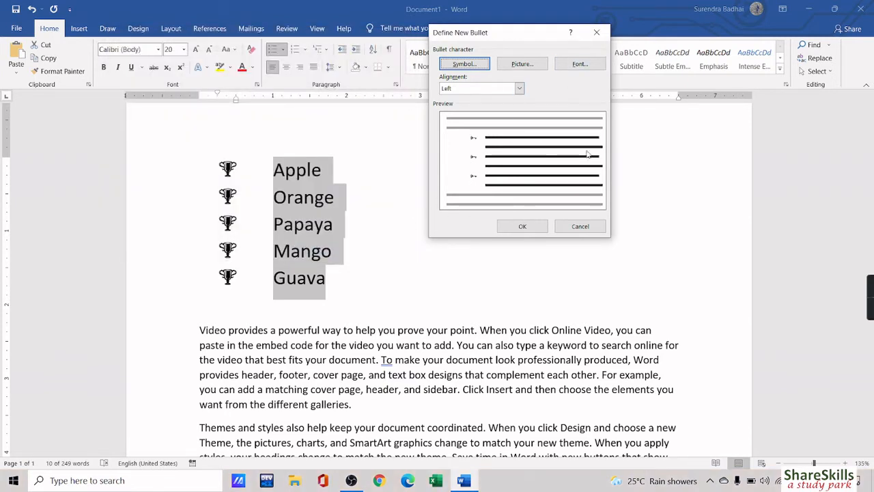
pyautogui.click(522, 226)
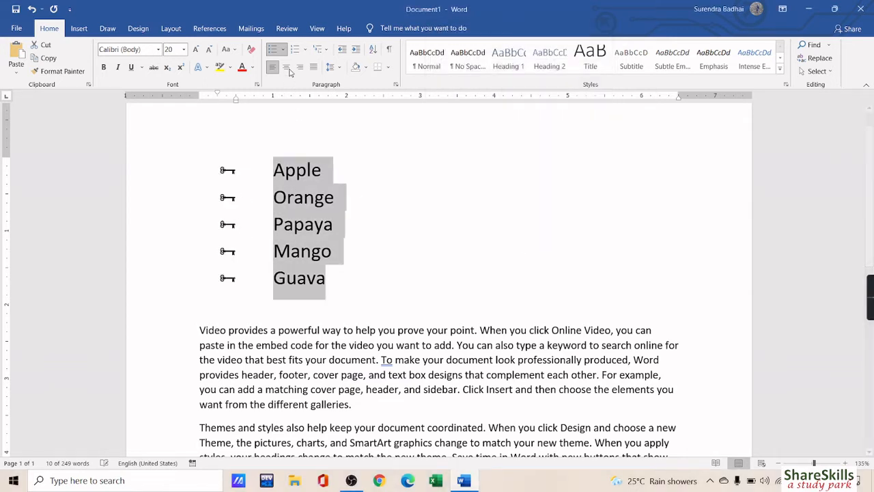
# Define a new picture bullet from the file draw in the Pictures folder and apply it to the fruit list
pyautogui.click(283, 49)
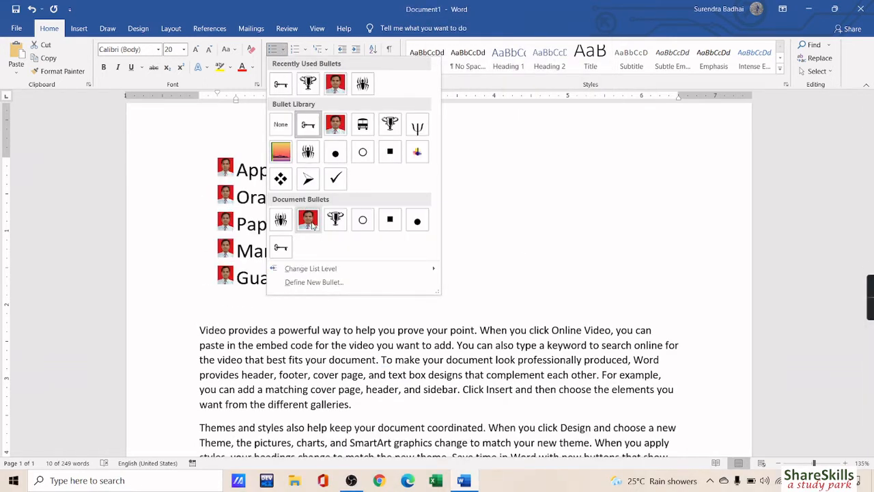
pyautogui.click(325, 282)
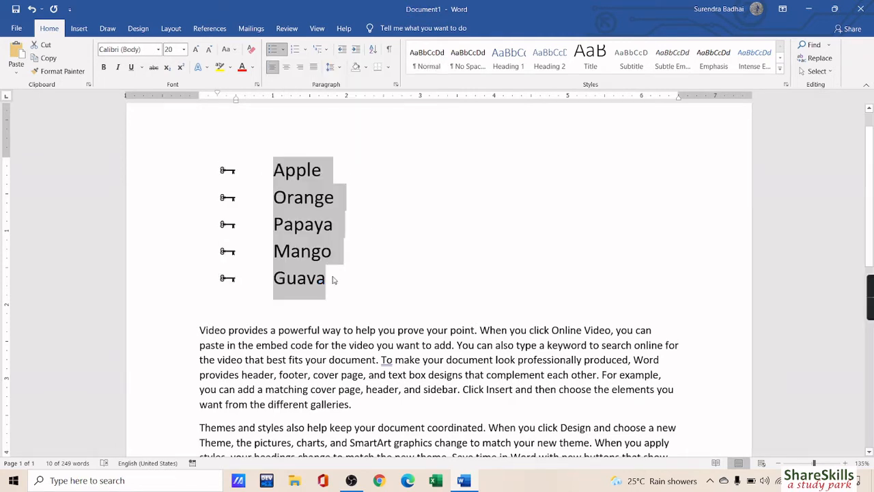
pyautogui.click(520, 63)
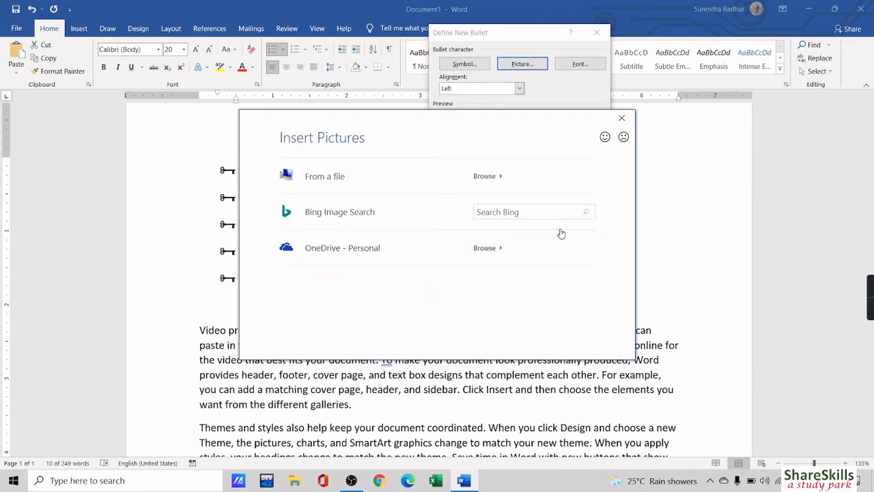
pyautogui.click(327, 178)
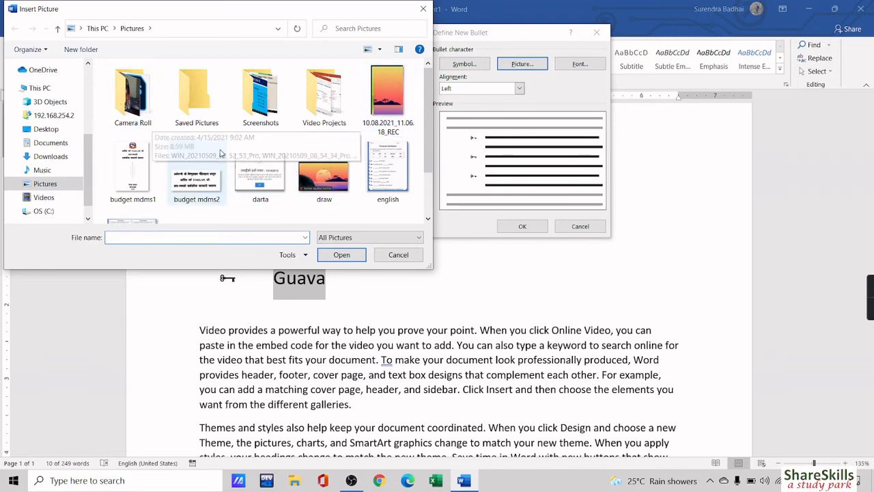
pyautogui.scroll(-1, 205, 150)
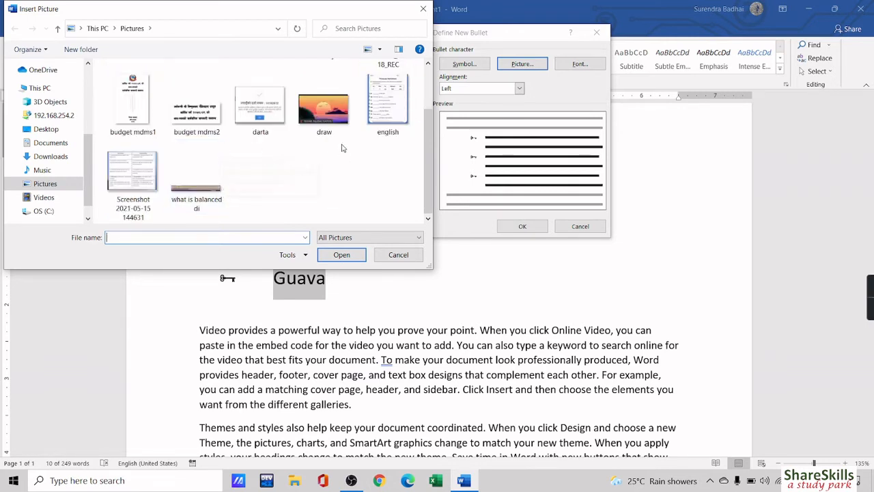
pyautogui.click(333, 117)
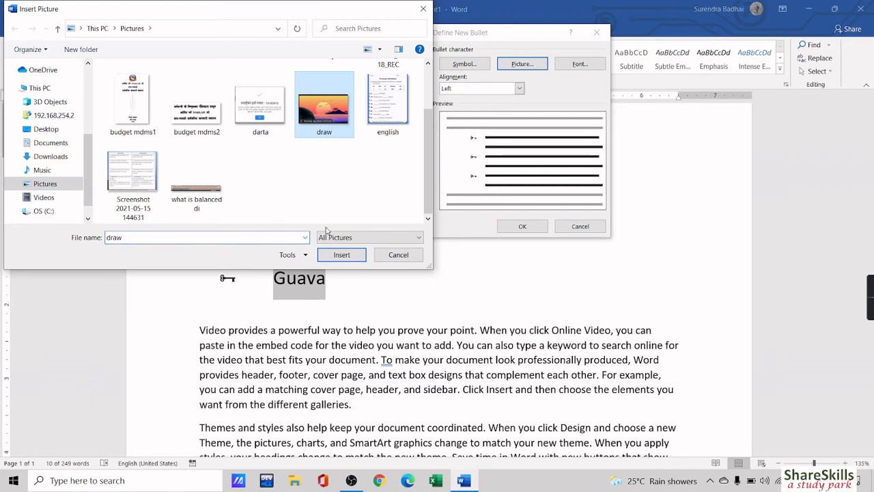
pyautogui.click(345, 258)
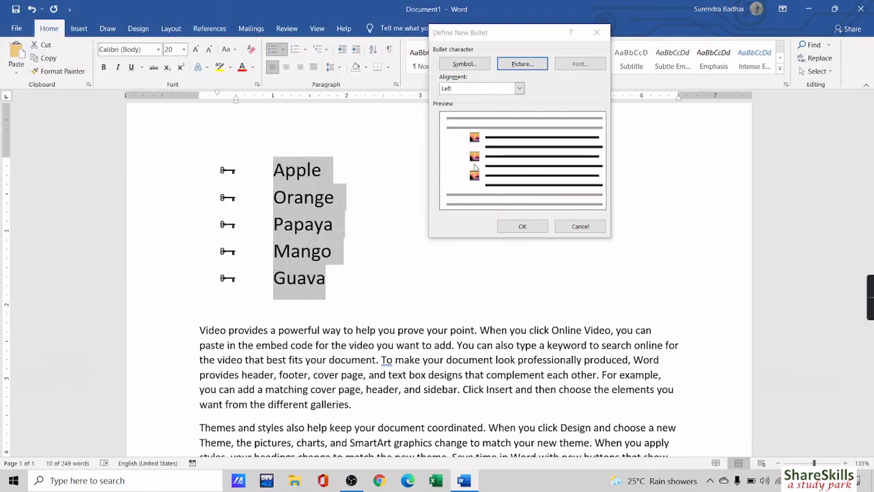
pyautogui.click(522, 226)
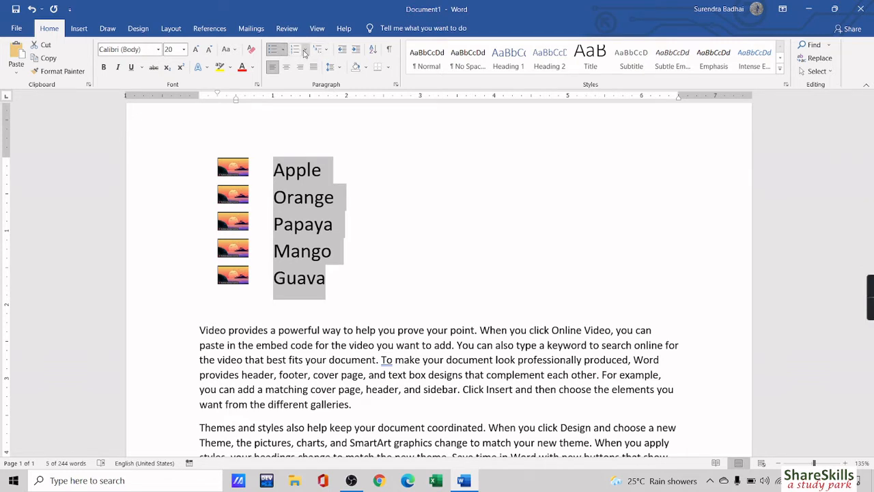
# Define a new number format with the 001, 002, 003 number style and apply it to the fruit list
pyautogui.click(304, 54)
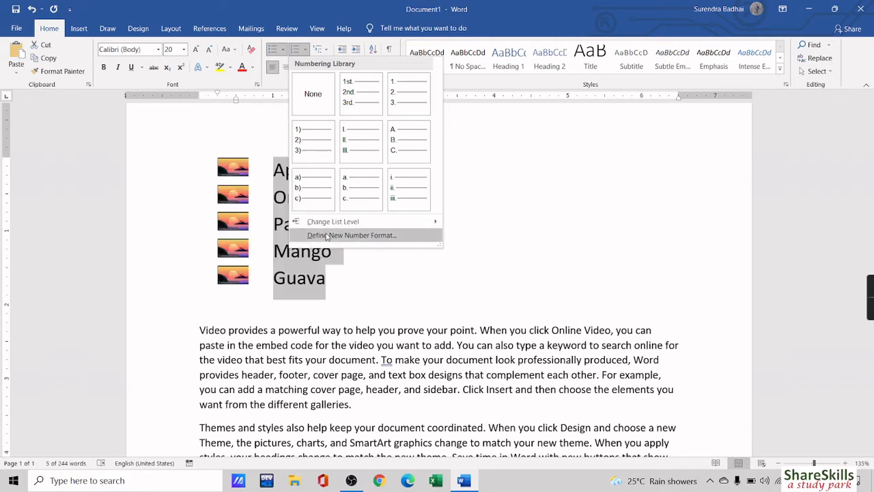
pyautogui.click(351, 235)
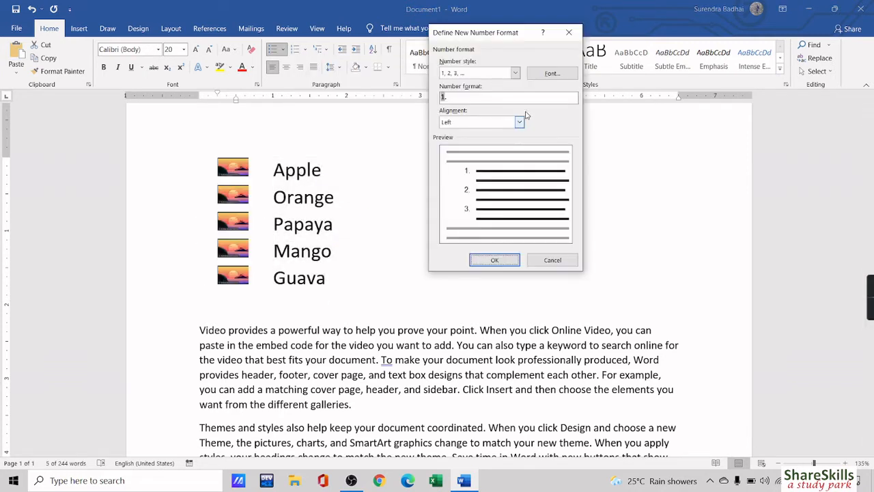
pyautogui.click(516, 73)
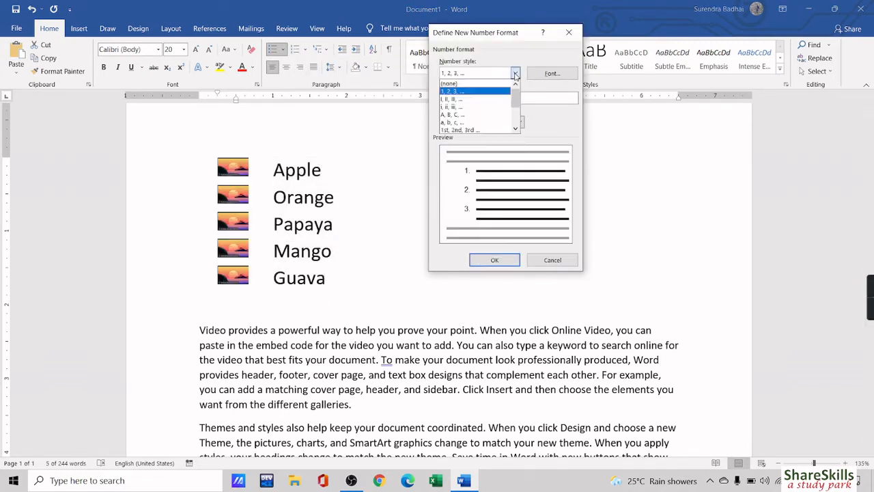
pyautogui.scroll(-3, 506, 128)
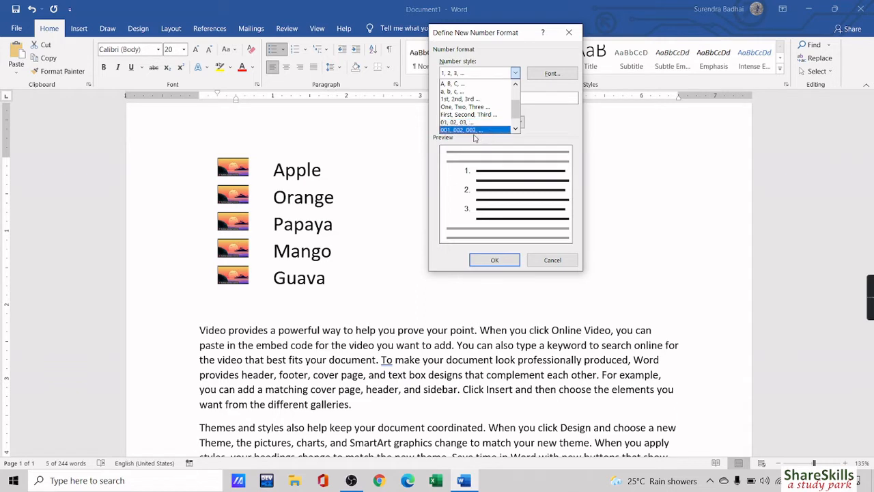
pyautogui.scroll(-1, 472, 131)
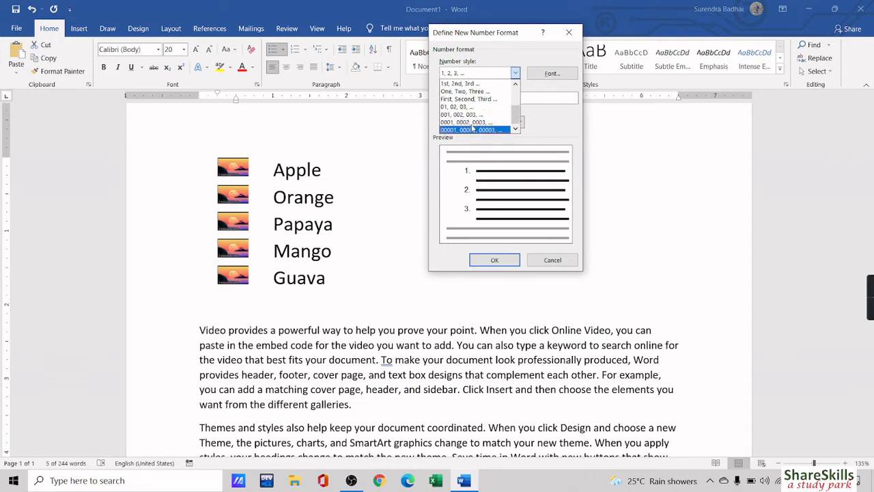
pyautogui.scroll(3, 478, 117)
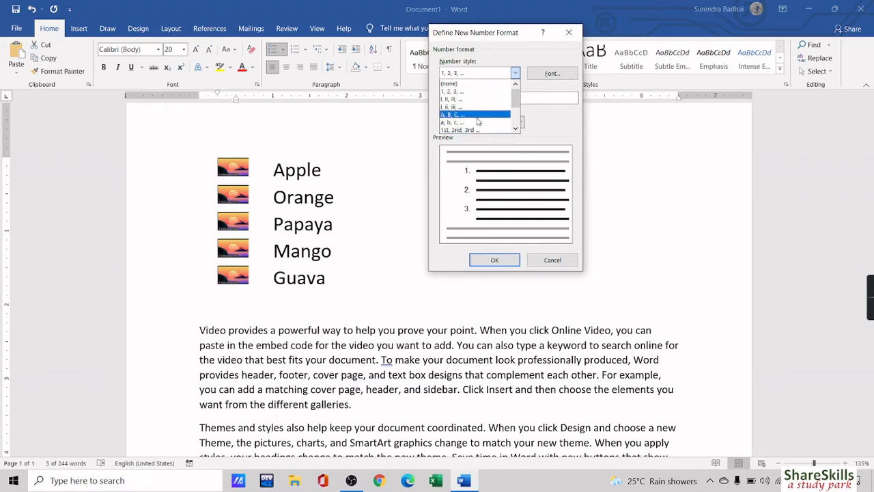
pyautogui.scroll(-1, 478, 121)
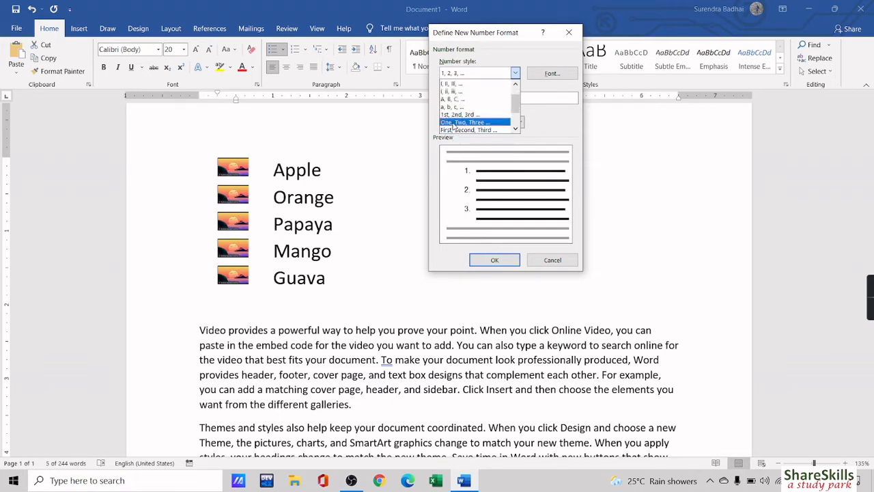
pyautogui.scroll(-2, 459, 133)
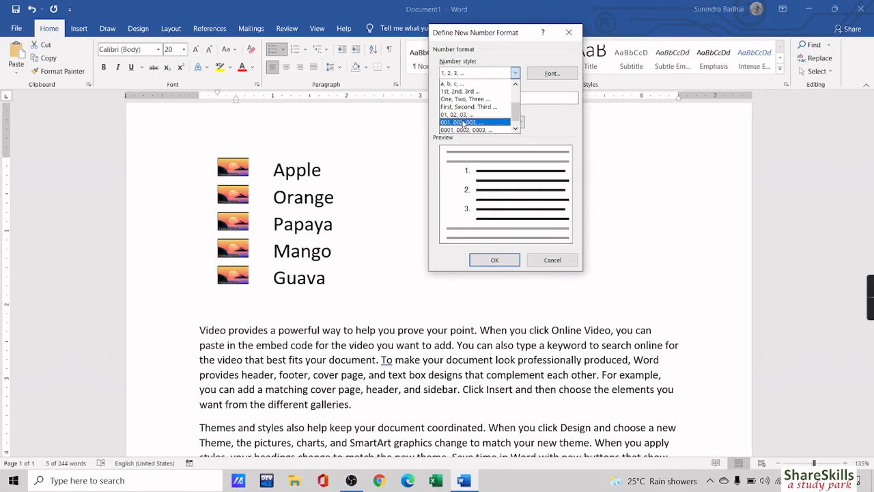
pyautogui.click(467, 121)
pyautogui.click(494, 261)
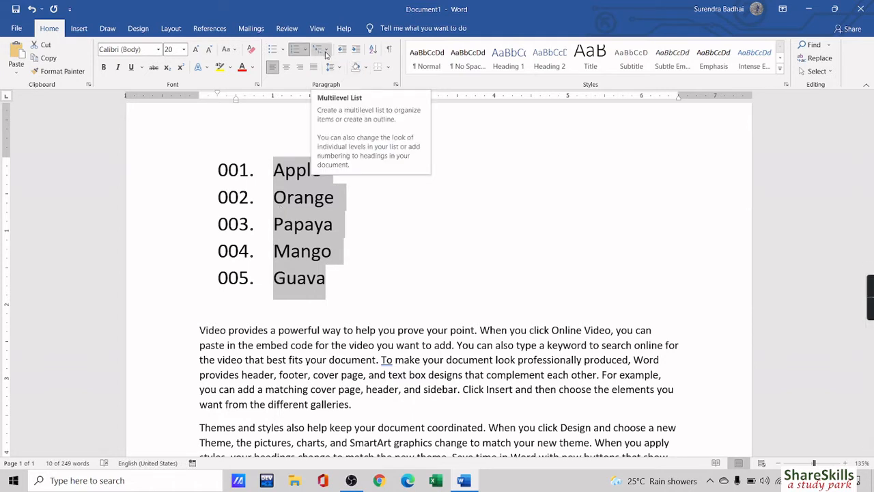
# Examine the preset formats in the multilevel list library and place the cursor before the Orange item
pyautogui.click(326, 54)
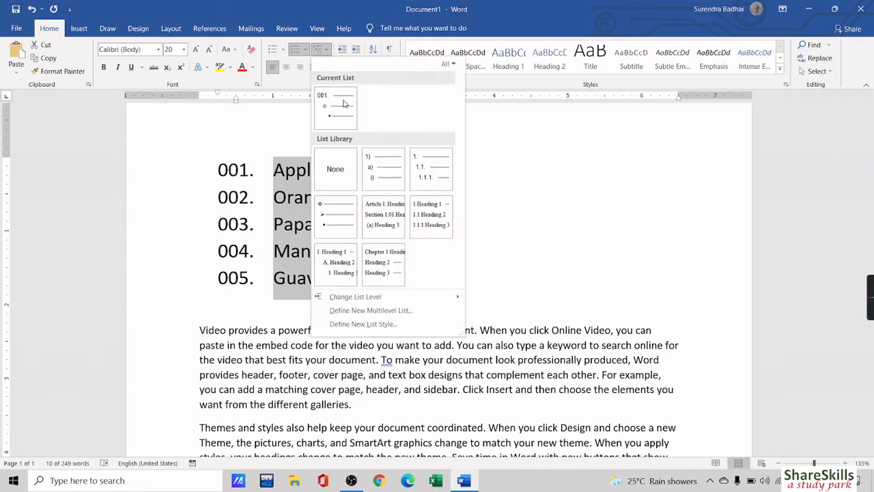
pyautogui.moveTo(393, 203)
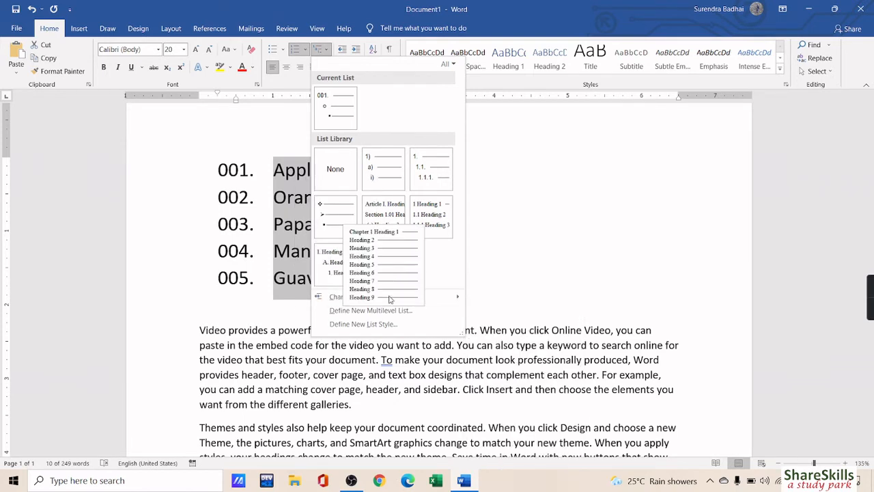
pyautogui.moveTo(373, 297)
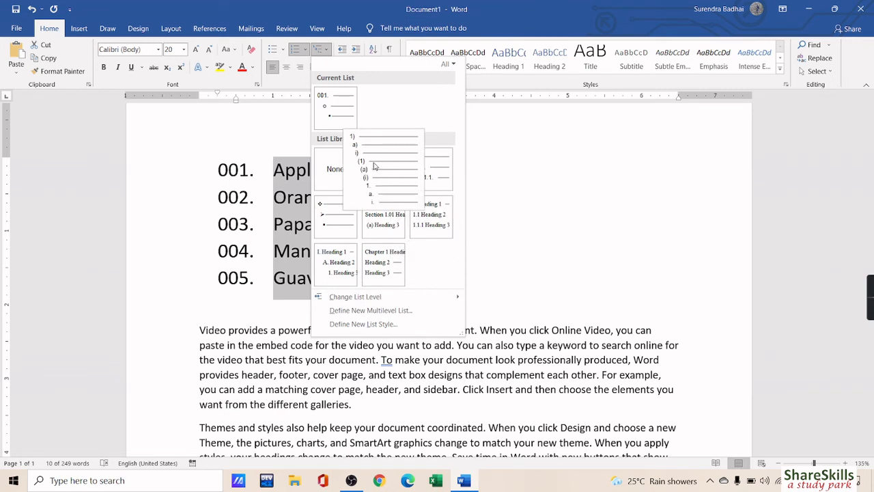
pyautogui.click(290, 182)
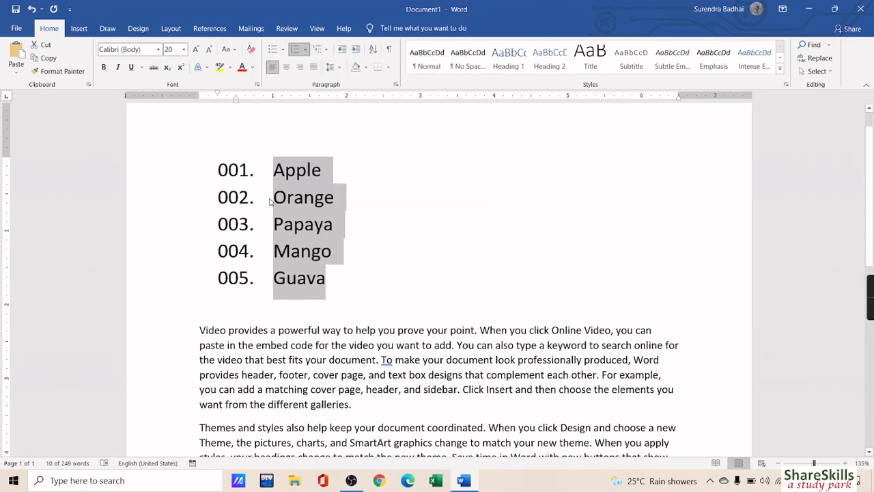
pyautogui.click(273, 198)
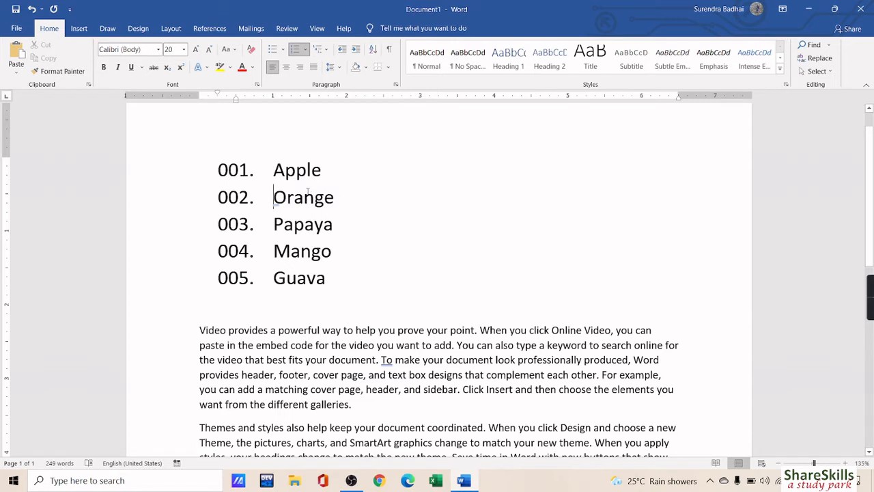
# Demote the Orange item by two list levels and promote it back to the first level
pyautogui.press('Tab')
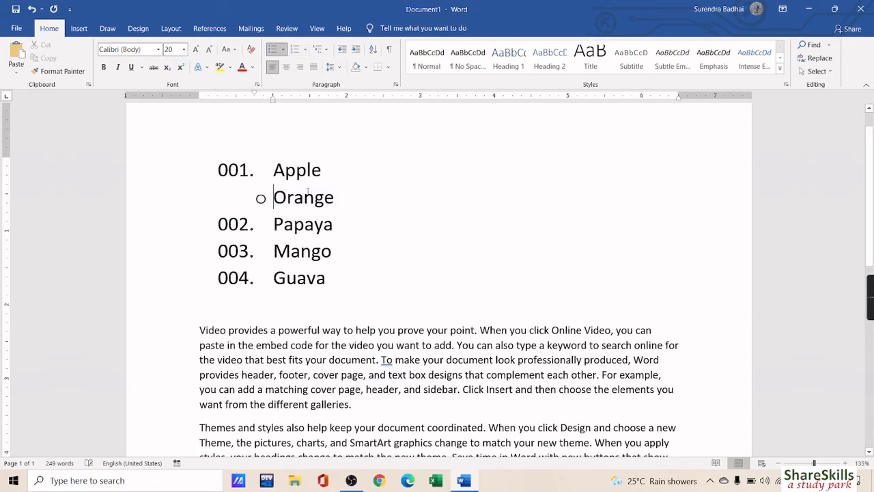
pyautogui.press('Tab')
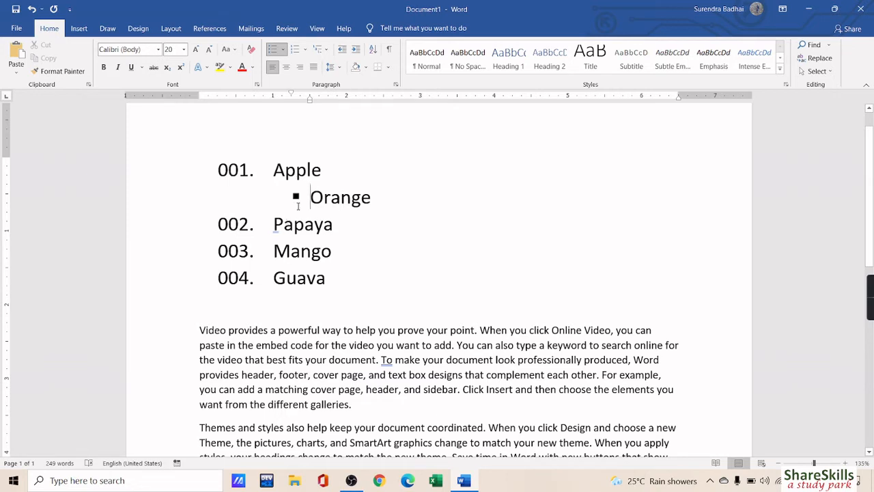
pyautogui.hotkey('shift', 'Tab')
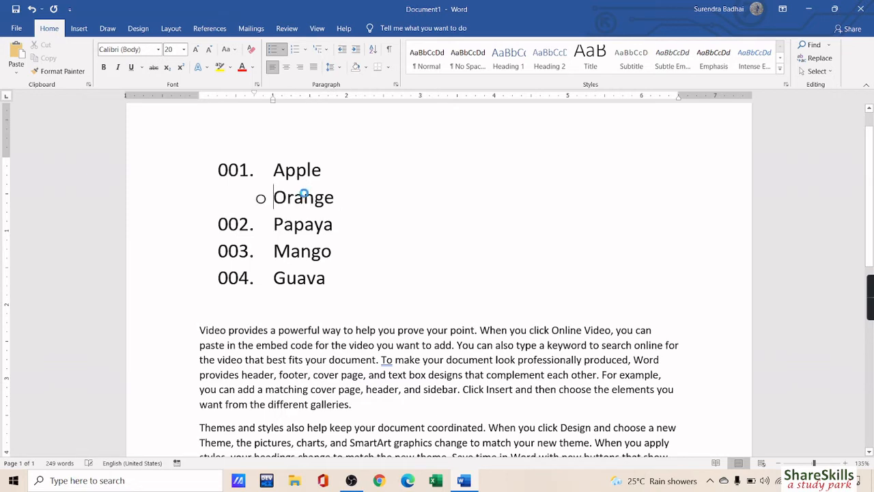
pyautogui.hotkey('shift', 'Tab')
# Apply the 1., 1.1., 1.1.1. multilevel list format to all five fruits
pyautogui.moveTo(272, 172); pyautogui.dragTo(339, 293)
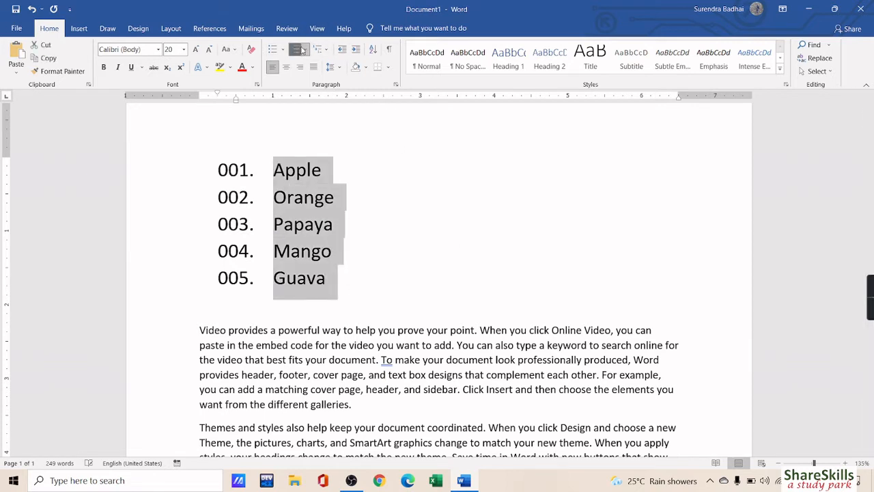
pyautogui.click(319, 49)
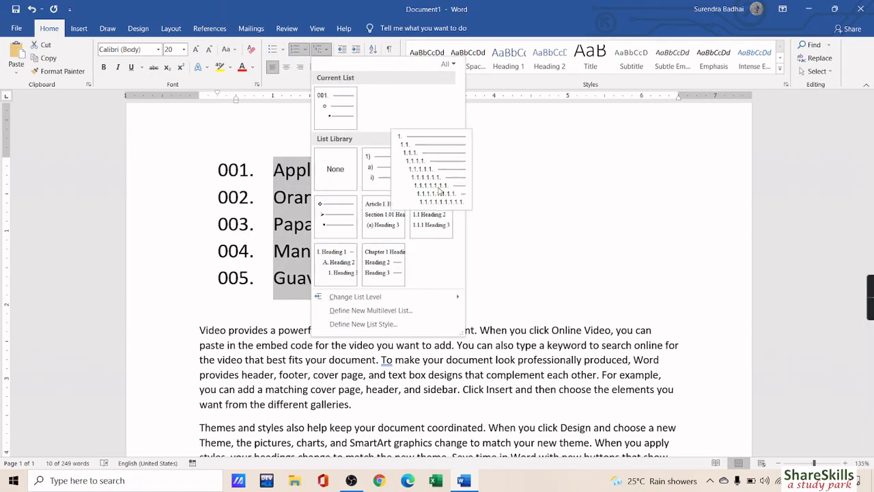
pyautogui.click(430, 178)
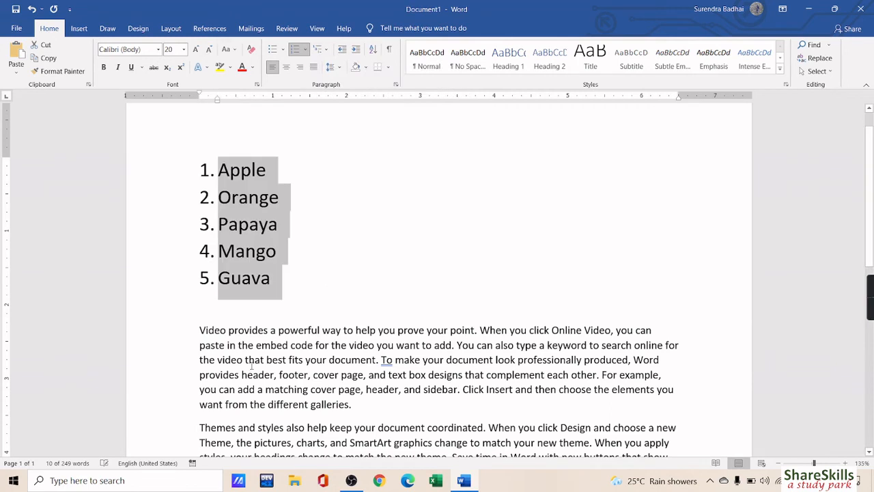
# Demote the Orange item through 1.1. and 1.1.1. to 1.1.1.1. and promote it back to the first level
pyautogui.click(218, 200)
pyautogui.press('Tab')
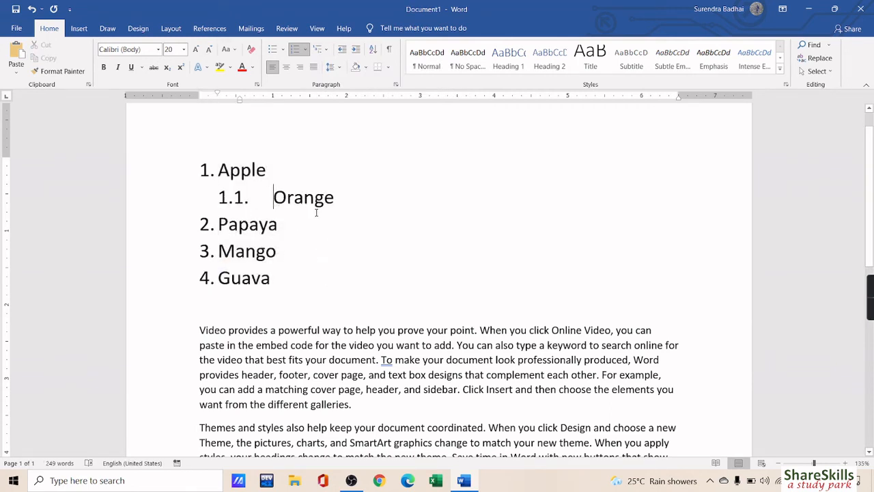
pyautogui.press('Tab')
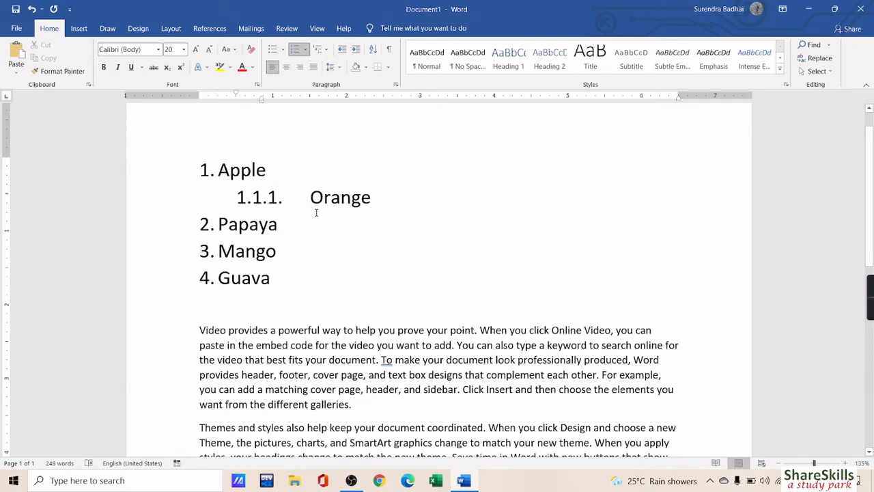
pyautogui.press('Tab')
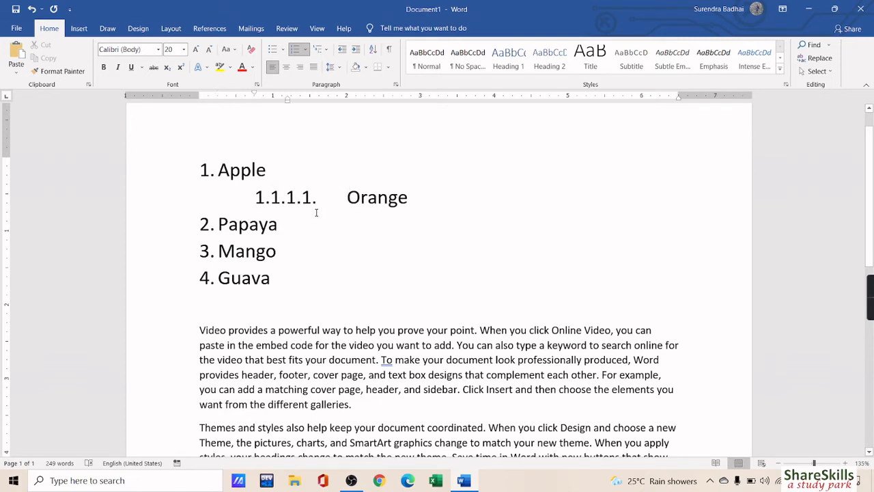
pyautogui.hotkey('shift', 'Tab')
pyautogui.hotkey('shift', 'Tab')
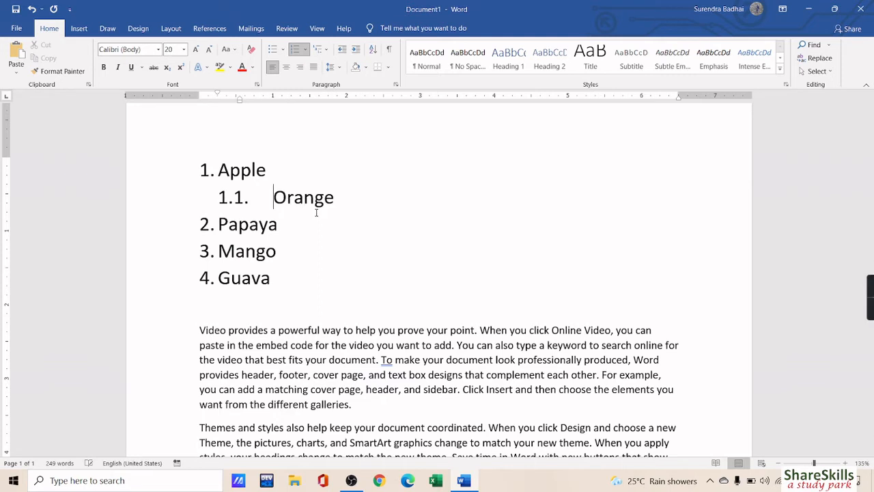
pyautogui.hotkey('shift', 'Tab')
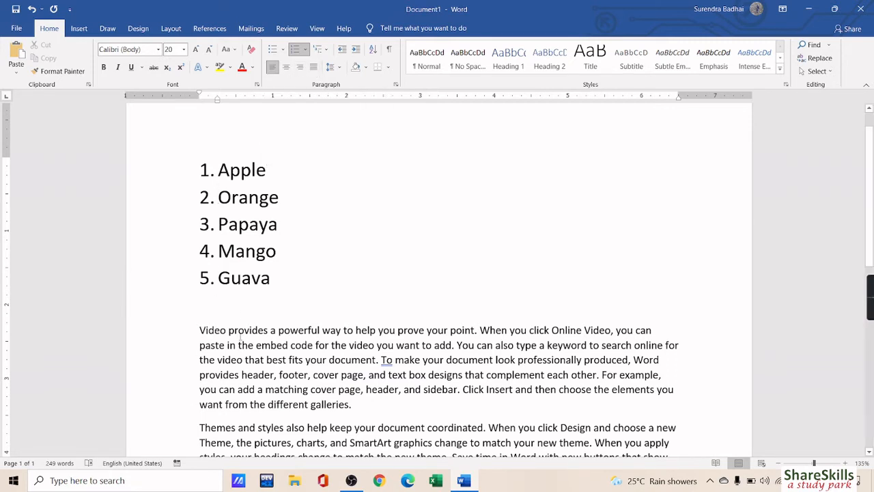
# Try center and right alignment on the paragraph beginning "Video provides", and finish by justifying it
pyautogui.moveTo(199, 330); pyautogui.dragTo(366, 415)
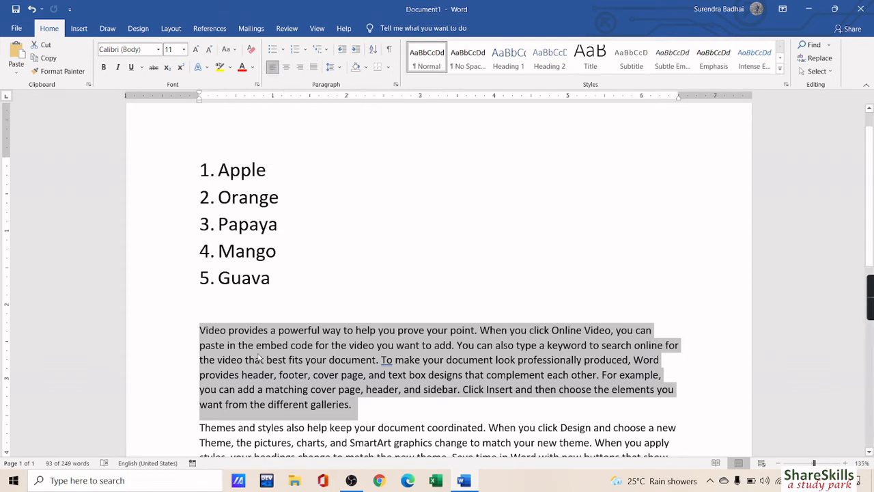
pyautogui.click(287, 68)
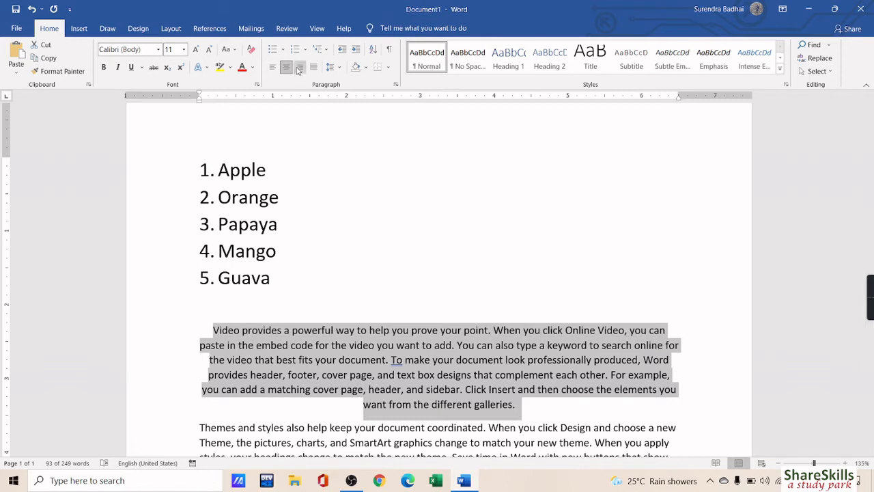
pyautogui.click(299, 66)
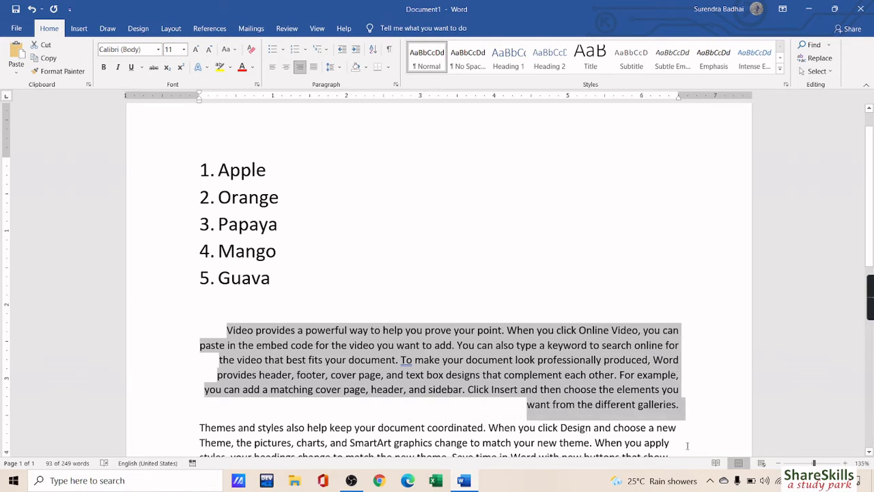
pyautogui.click(313, 67)
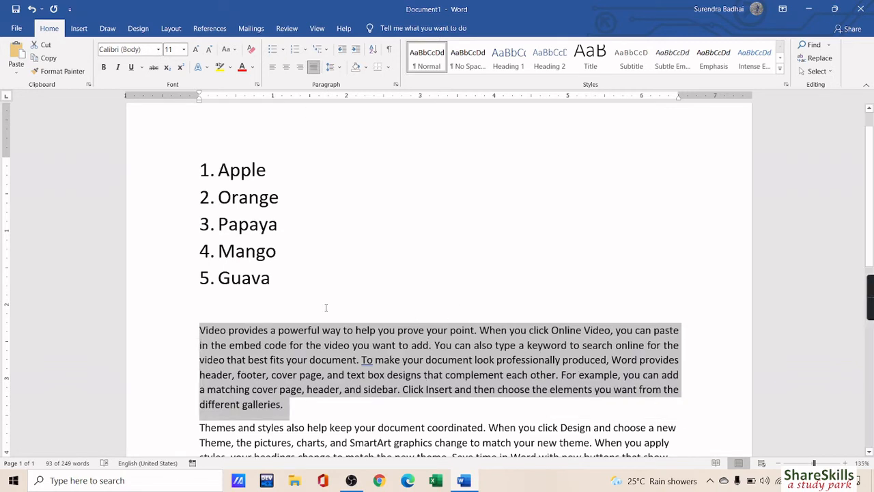
# Enter the text "Ctrl + e" on the empty line below the fruit list and center it
pyautogui.click(211, 313)
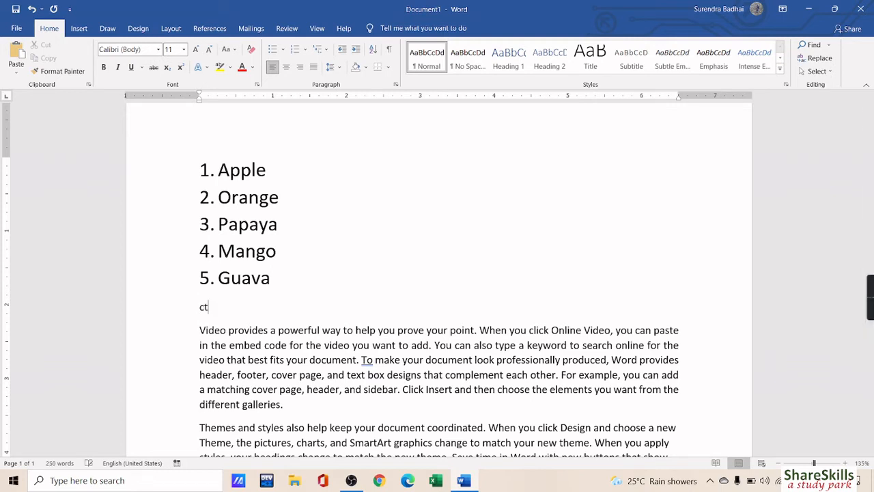
pyautogui.write('ctrl + e')
pyautogui.hotkey('ctrl', 'e')
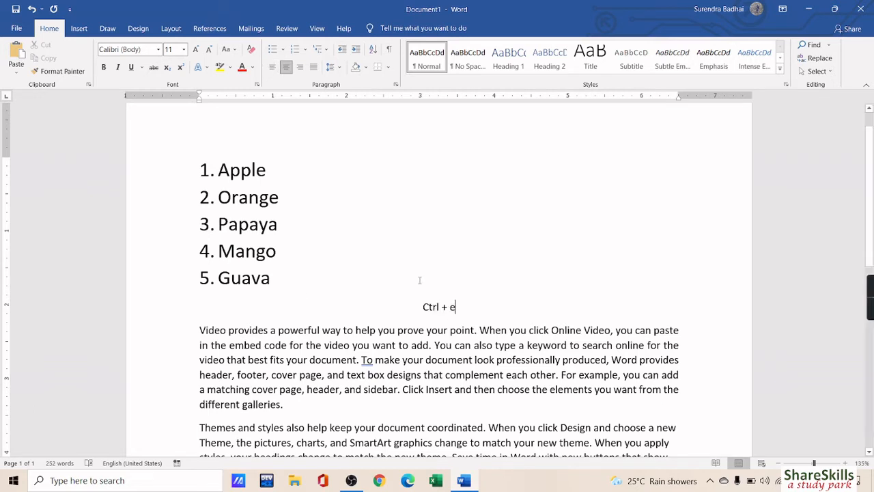
# Try right and left alignment on the "Ctrl + e" line, and finish by justifying it
pyautogui.moveTo(420, 303); pyautogui.dragTo(463, 309)
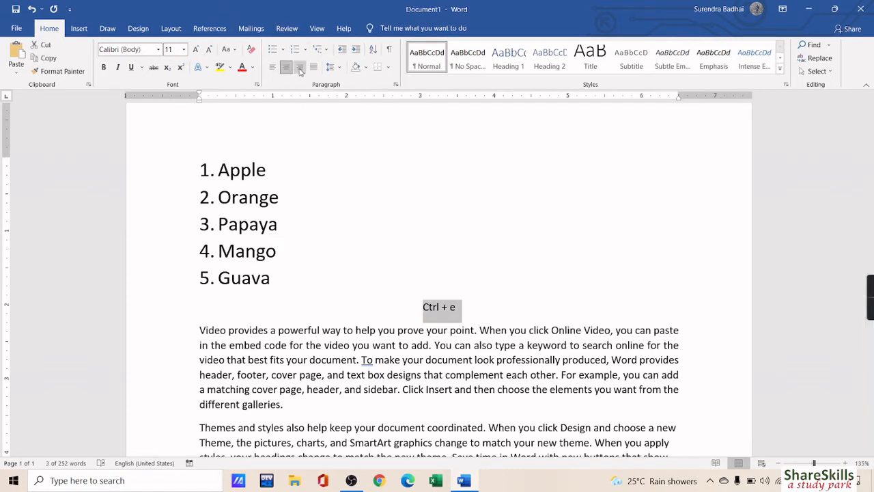
pyautogui.click(300, 72)
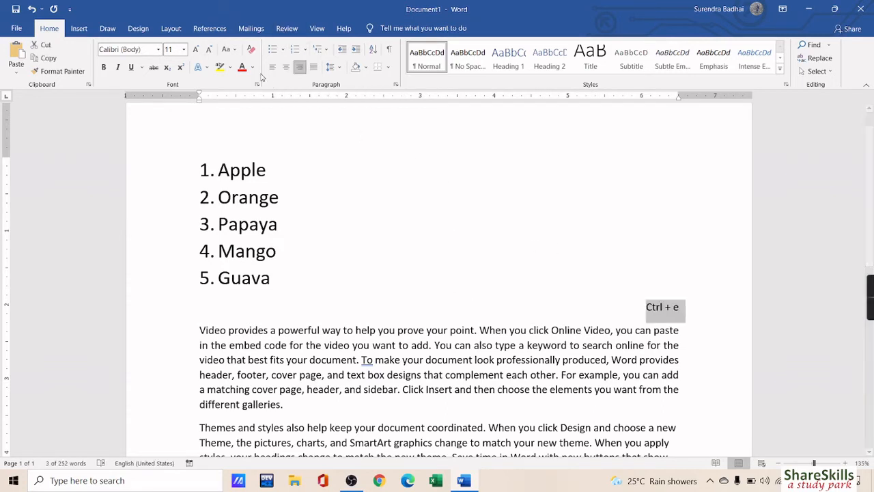
pyautogui.click(271, 68)
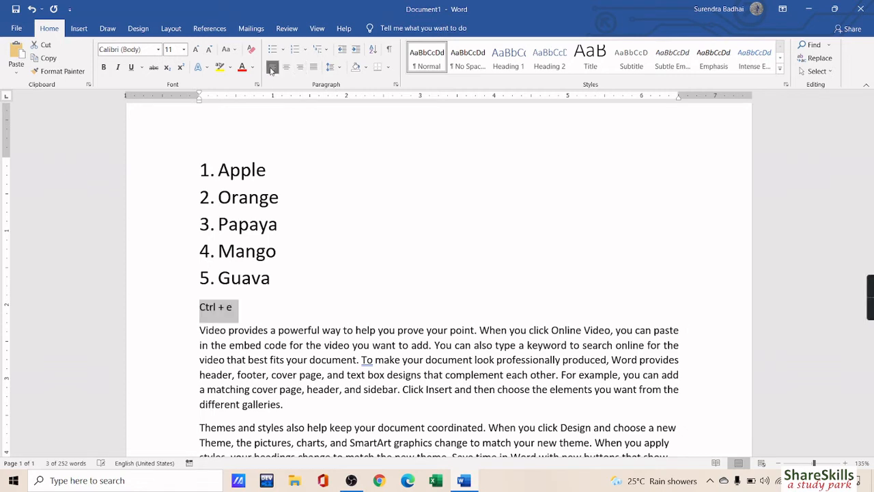
pyautogui.click(300, 69)
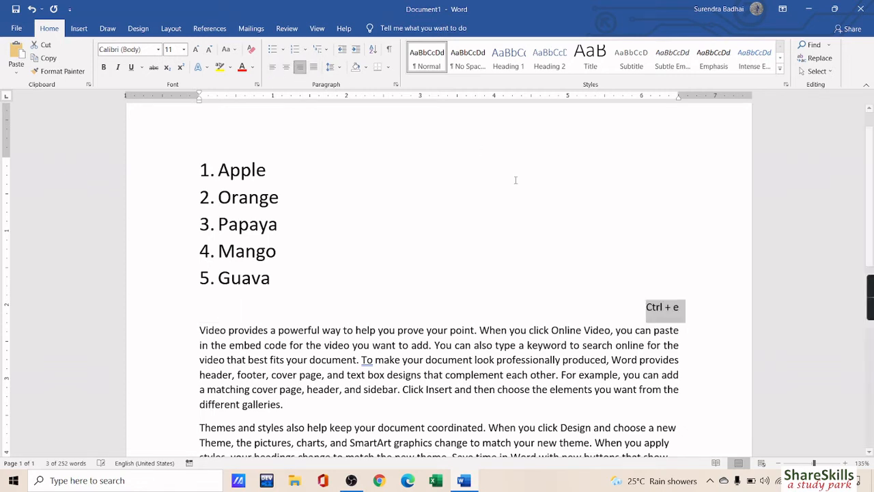
pyautogui.click(313, 68)
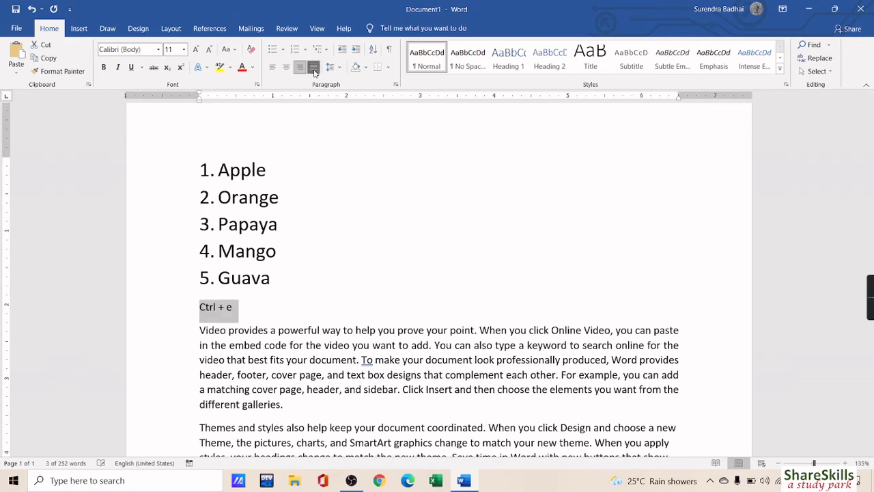
pyautogui.click(247, 308)
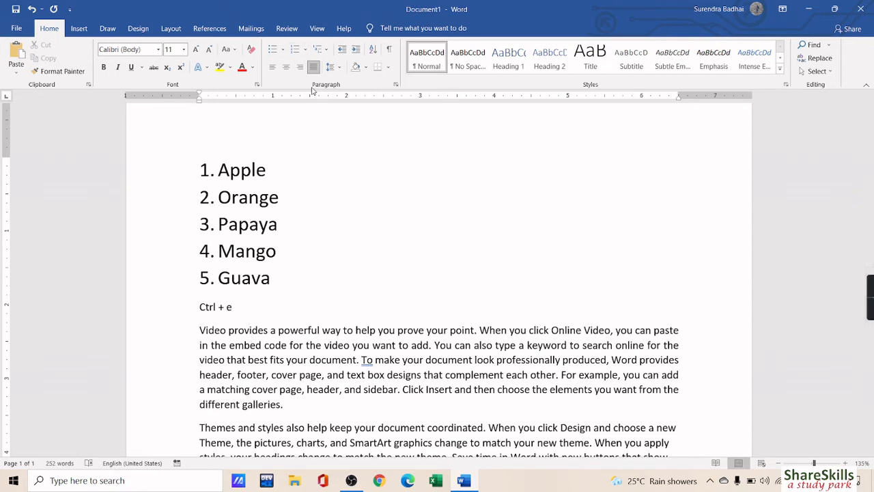
# Compare the line edges of the "Video provides" and "Themes and styles" paragraphs by highlighting each in turn
pyautogui.scroll(-4, 427, 366)
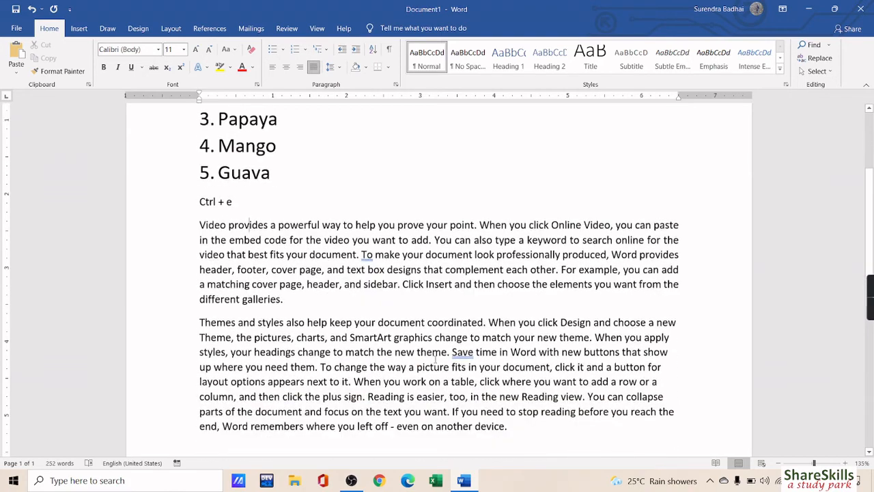
pyautogui.moveTo(200, 179); pyautogui.dragTo(296, 257)
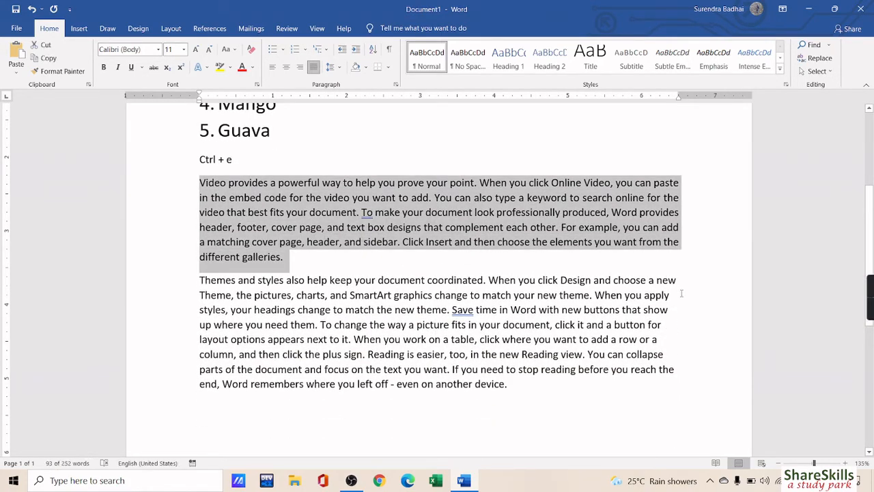
pyautogui.click(681, 293)
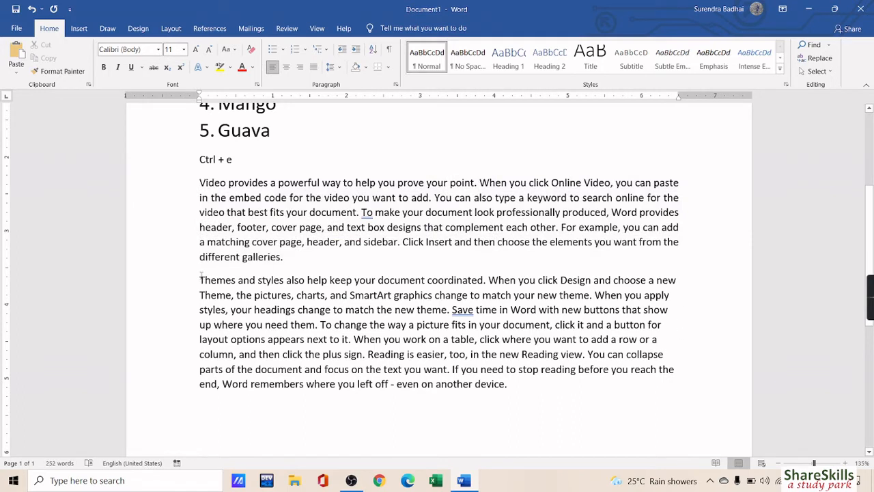
pyautogui.moveTo(199, 279); pyautogui.dragTo(519, 391)
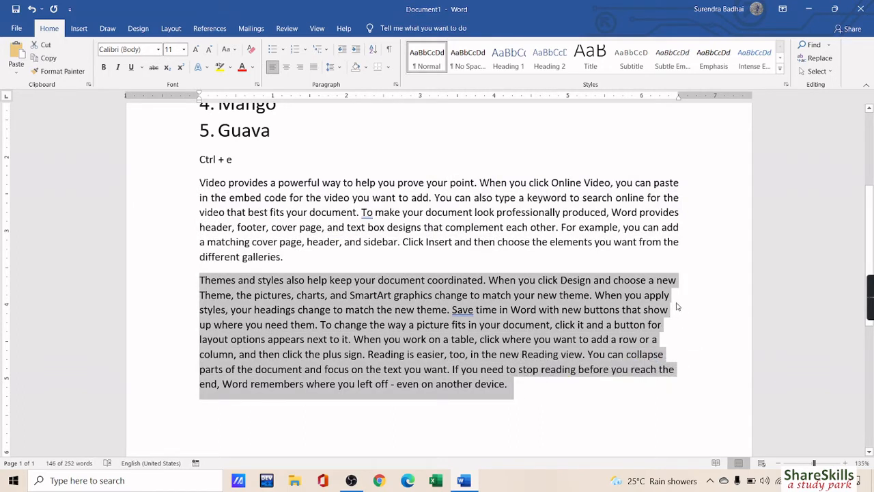
pyautogui.click(676, 307)
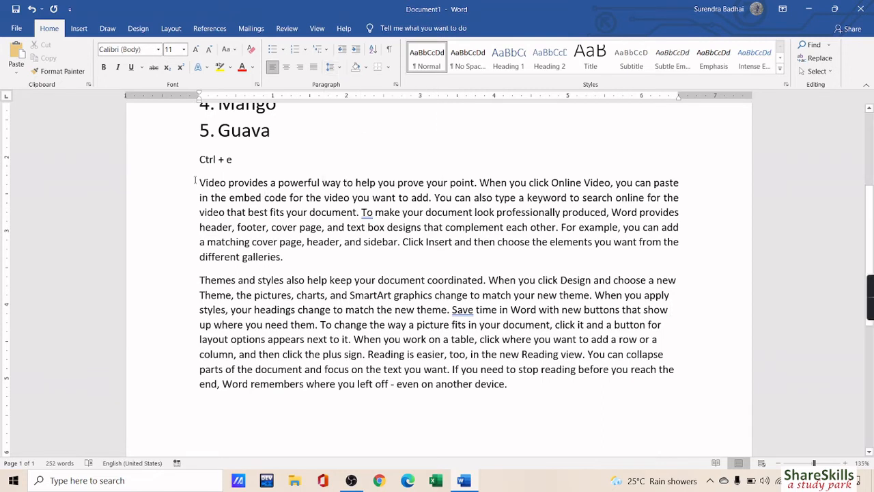
# Bold the opening text of the "Video provides" paragraph through "embed" and remove the bold again
pyautogui.moveTo(195, 180); pyautogui.dragTo(259, 198)
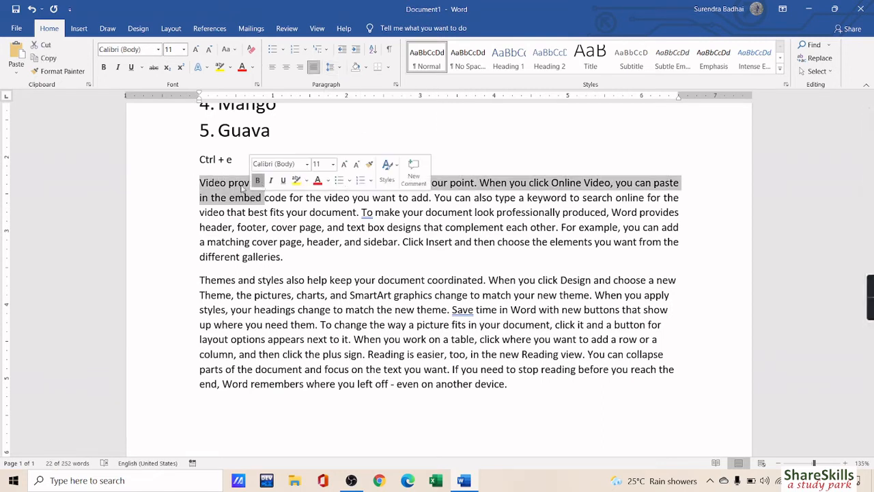
pyautogui.hotkey('ctrl', 'b')
pyautogui.hotkey('ctrl', 'j')
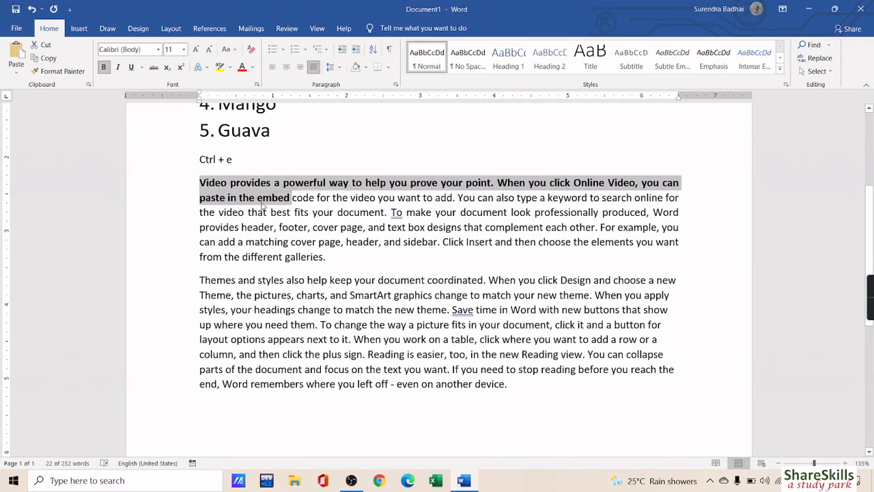
pyautogui.hotkey('ctrl', 'b')
# Set the line spacing of the paragraph beginning "Video provides" to 1.5
pyautogui.click(343, 198)
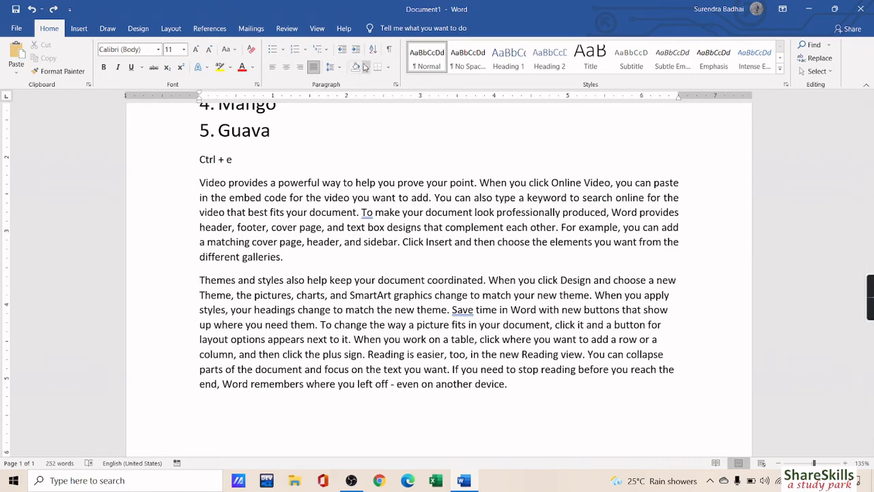
pyautogui.click(339, 69)
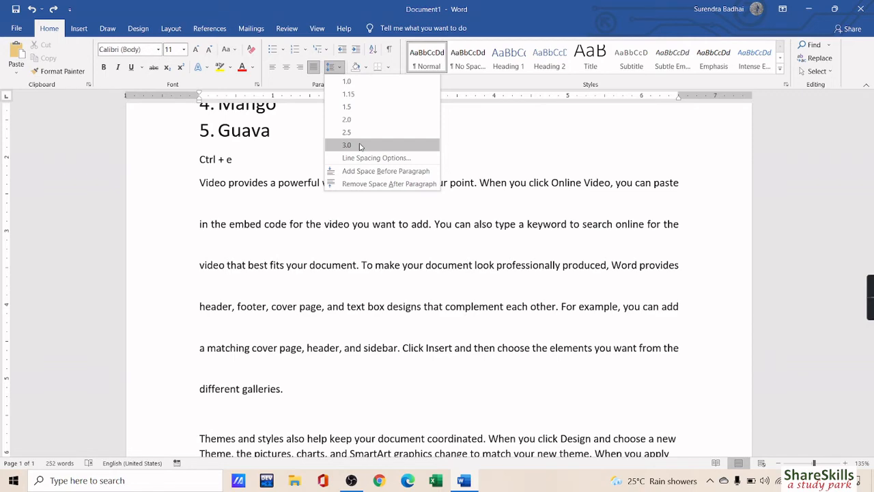
pyautogui.click(347, 106)
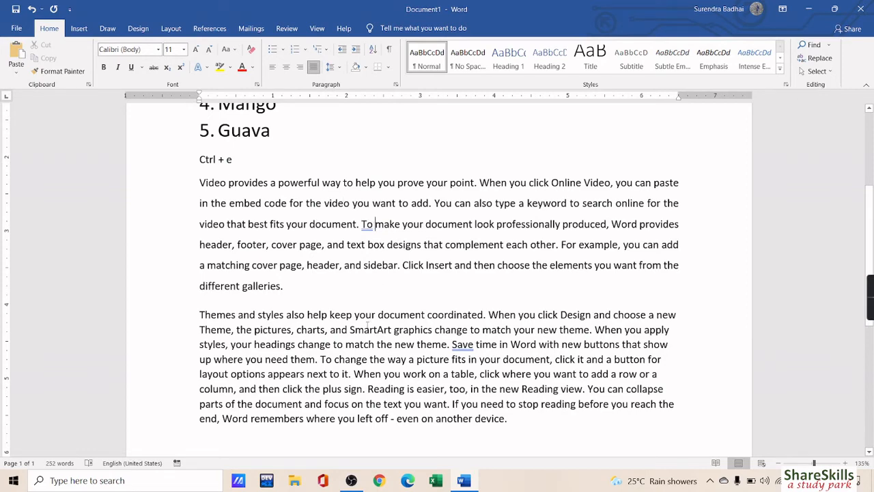
# Set the line spacing of the paragraph beginning "Themes and styles" to 1.0
pyautogui.click(367, 326)
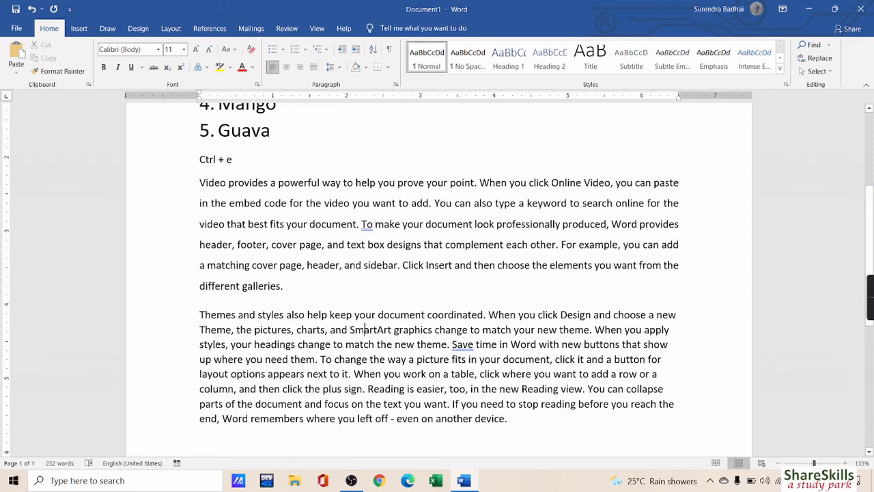
pyautogui.click(340, 69)
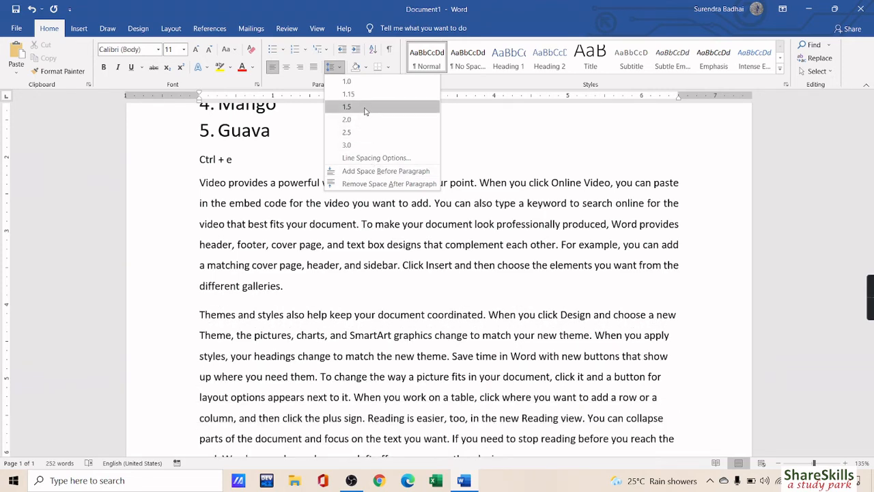
pyautogui.click(349, 80)
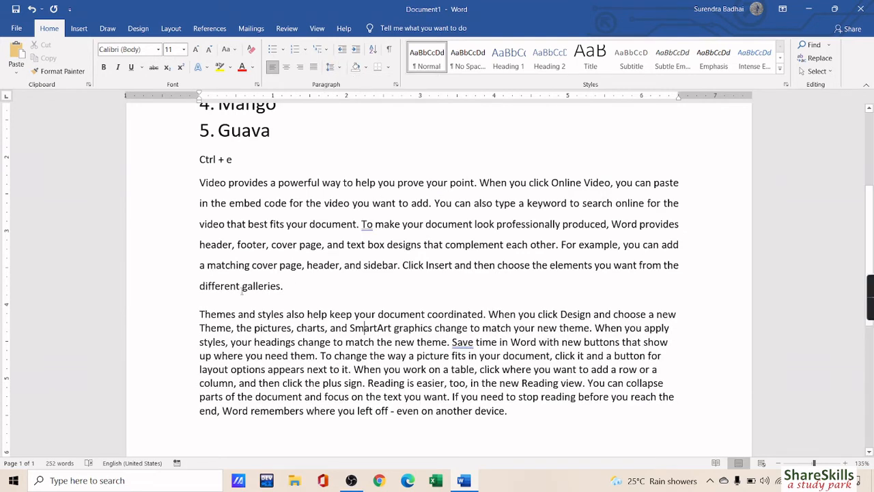
# Compare the spacing of the "Video provides" and "Themes and styles" paragraphs by highlighting each, and review the line spacing choices
pyautogui.moveTo(200, 181); pyautogui.dragTo(285, 286)
pyautogui.click(244, 314)
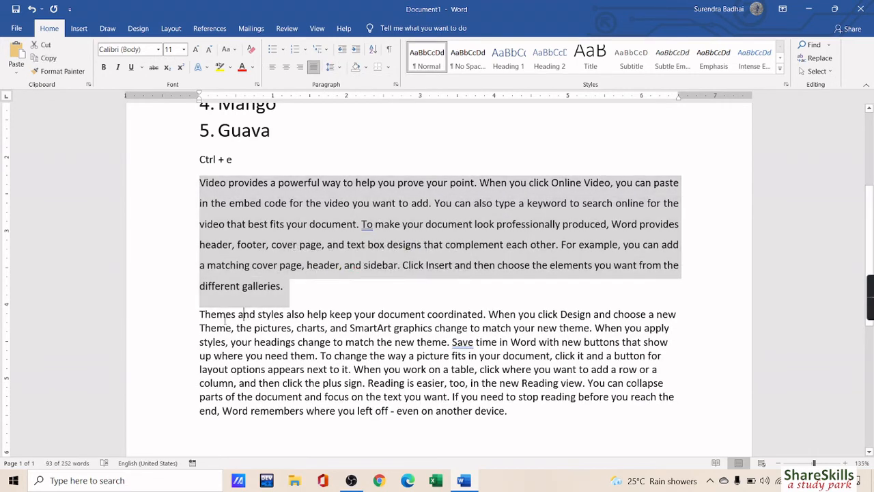
pyautogui.moveTo(200, 315); pyautogui.dragTo(519, 420)
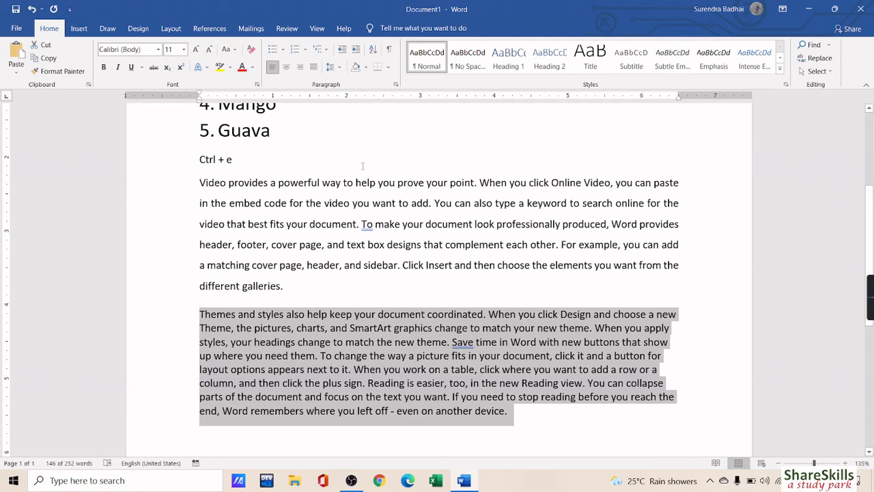
pyautogui.click(341, 70)
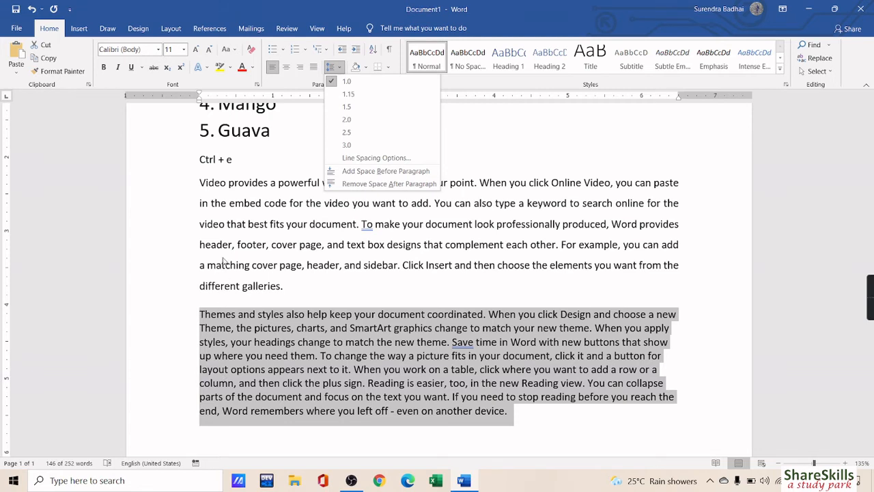
pyautogui.click(249, 281)
pyautogui.click(281, 286)
pyautogui.hotkey('ctrl', 'shift', 'Up')
pyautogui.hotkey('ctrl', 'shift', 'Up')
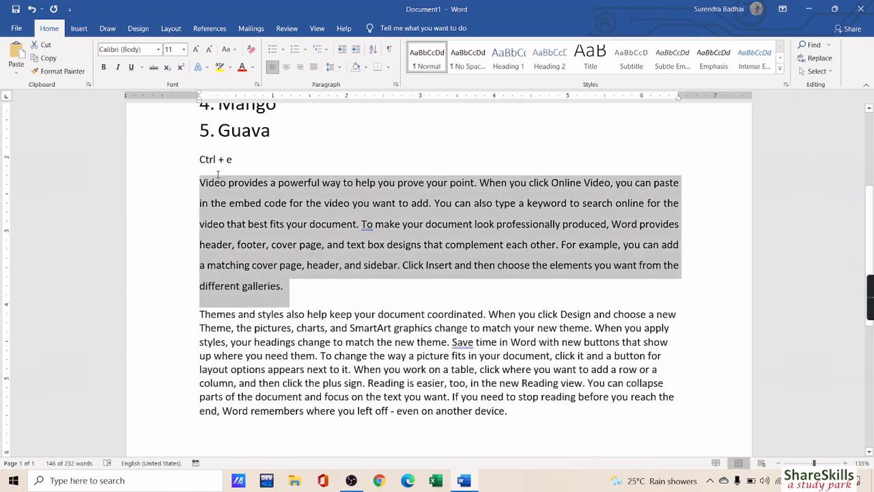
pyautogui.click(238, 306)
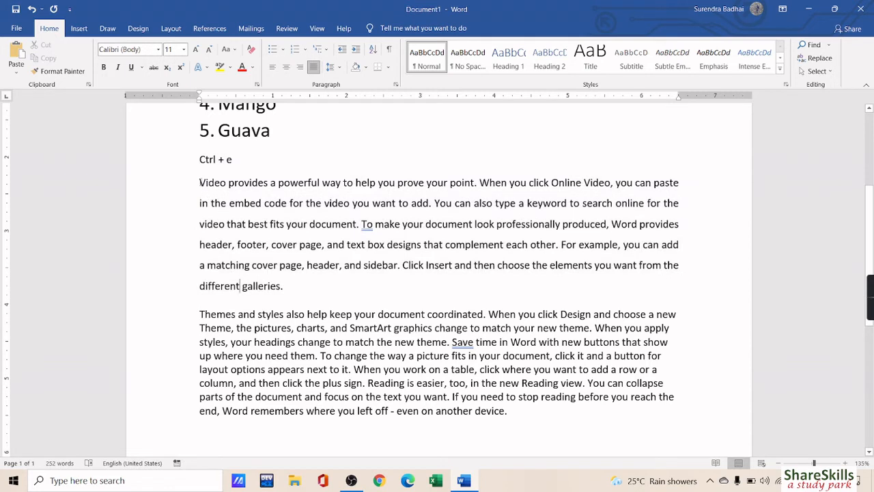
# Remove the space after the "Video provides" paragraph and set its line spacing to 1.0
pyautogui.moveTo(199, 182); pyautogui.dragTo(517, 296)
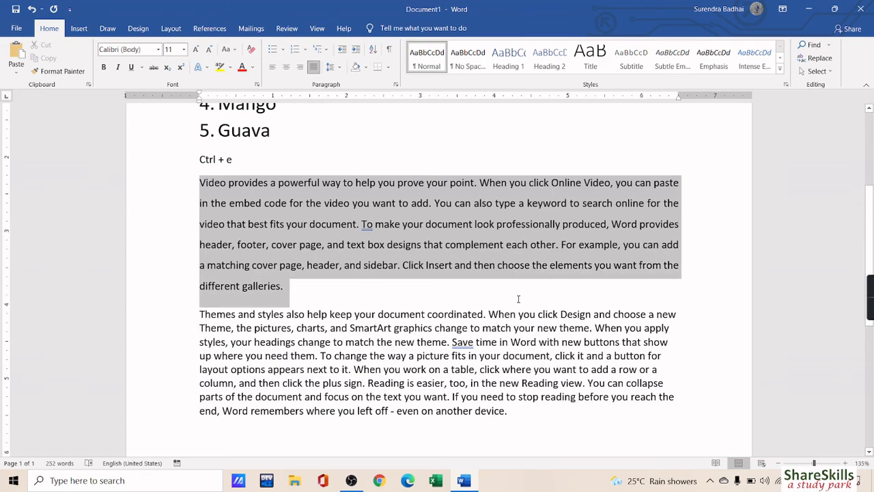
pyautogui.click(337, 70)
pyautogui.click(367, 185)
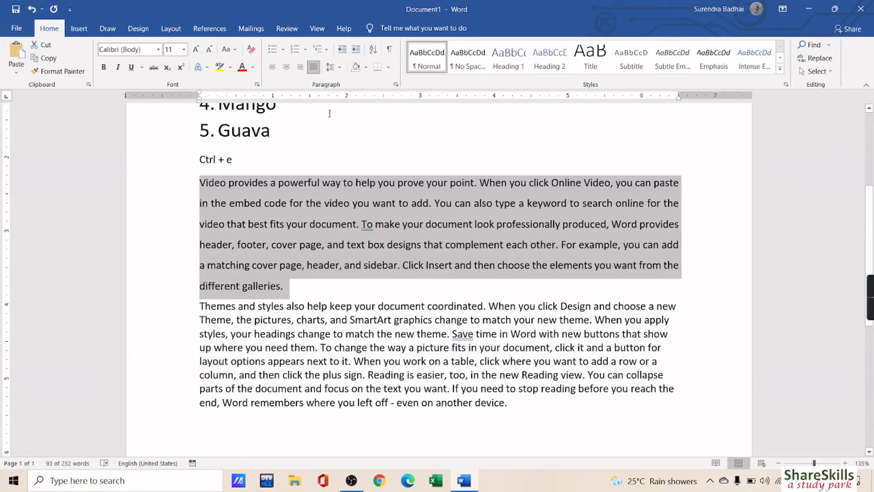
pyautogui.click(331, 66)
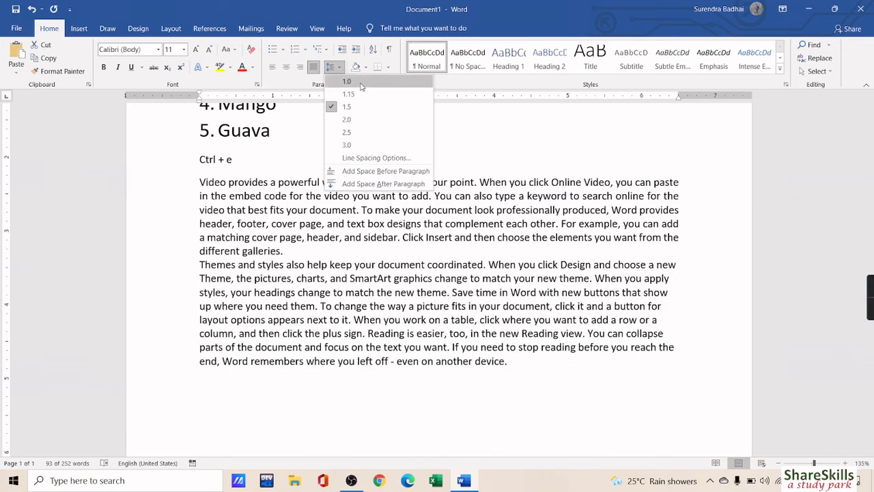
pyautogui.click(362, 85)
# Add space before the paragraph beginning "Themes and styles"
pyautogui.click(294, 264)
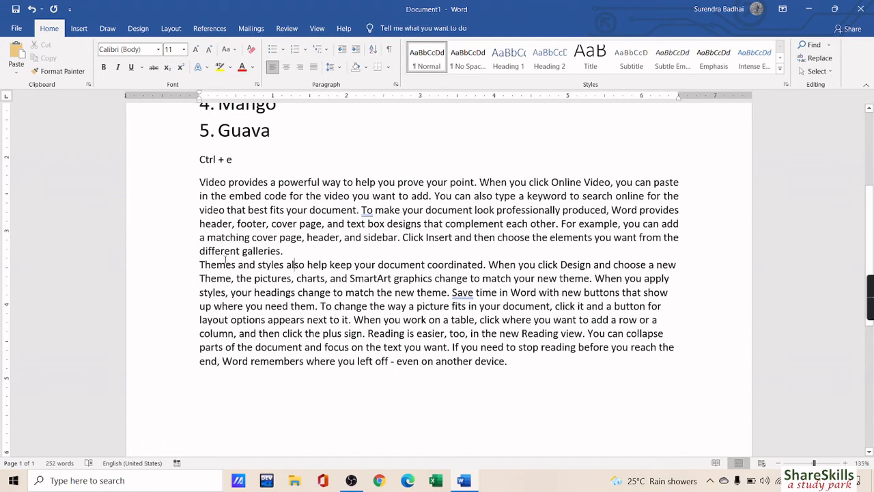
pyautogui.click(331, 67)
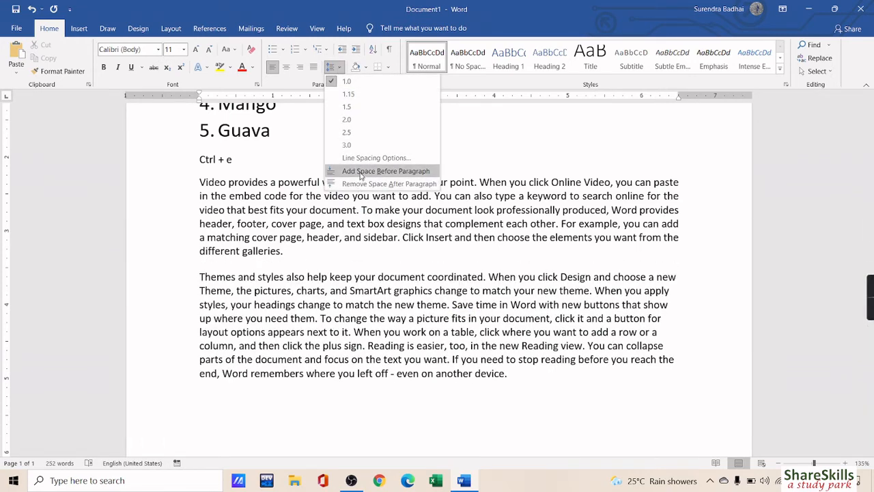
pyautogui.click(361, 173)
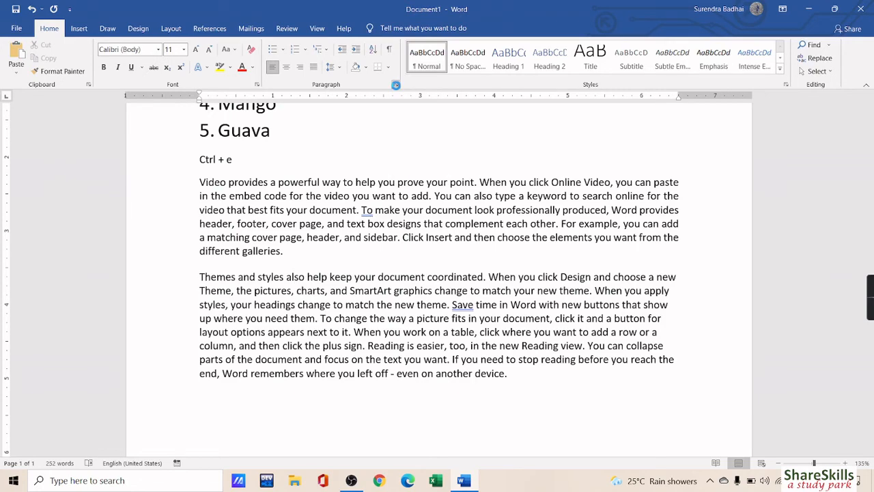
# In the paragraph settings, choose Justified alignment and Single line spacing for the "Themes and styles" paragraph
pyautogui.click(396, 84)
pyautogui.moveTo(440, 123); pyautogui.dragTo(538, 64)
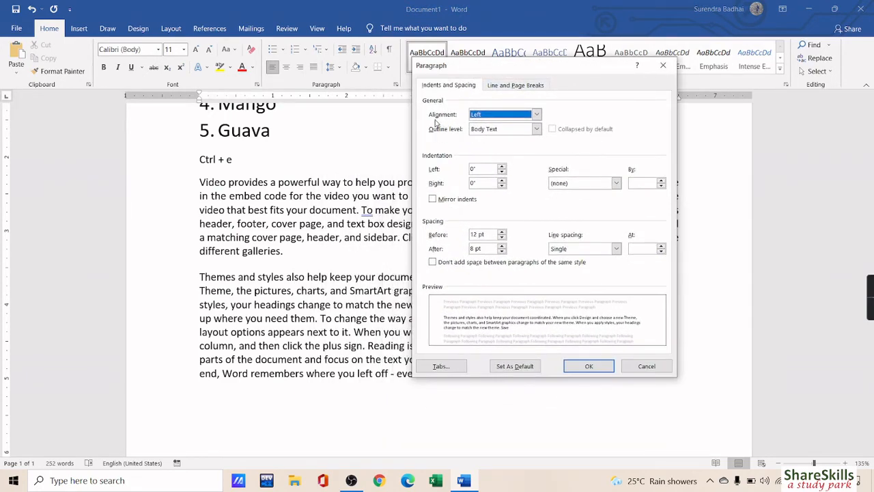
pyautogui.click(537, 115)
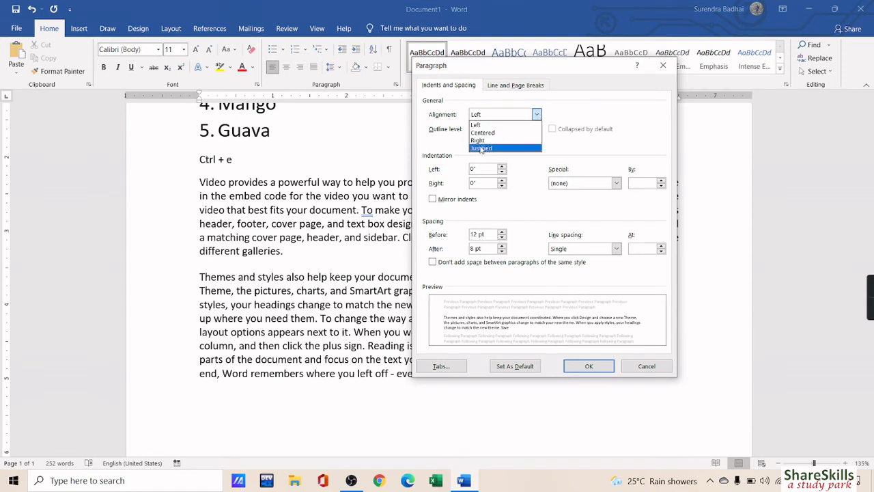
pyautogui.click(490, 149)
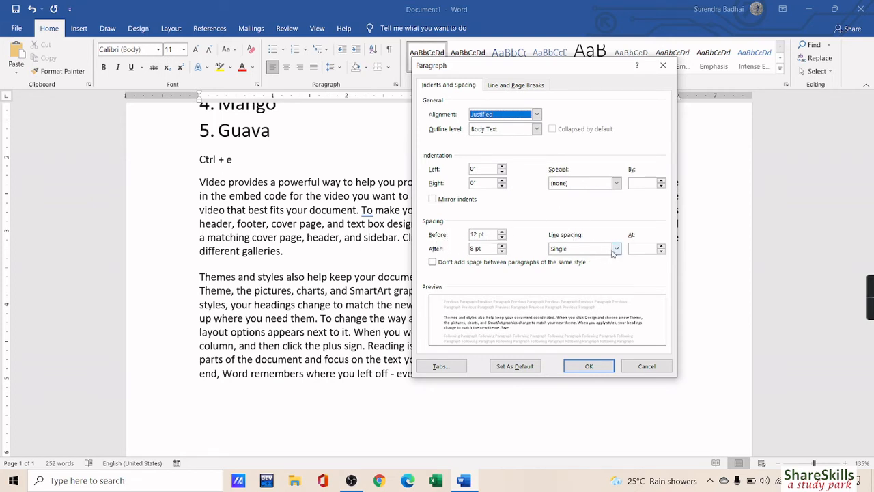
pyautogui.click(617, 250)
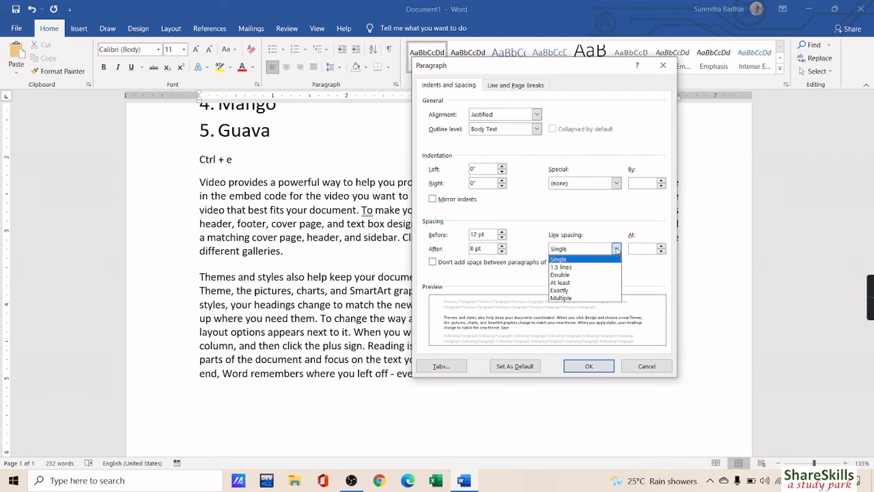
pyautogui.click(566, 260)
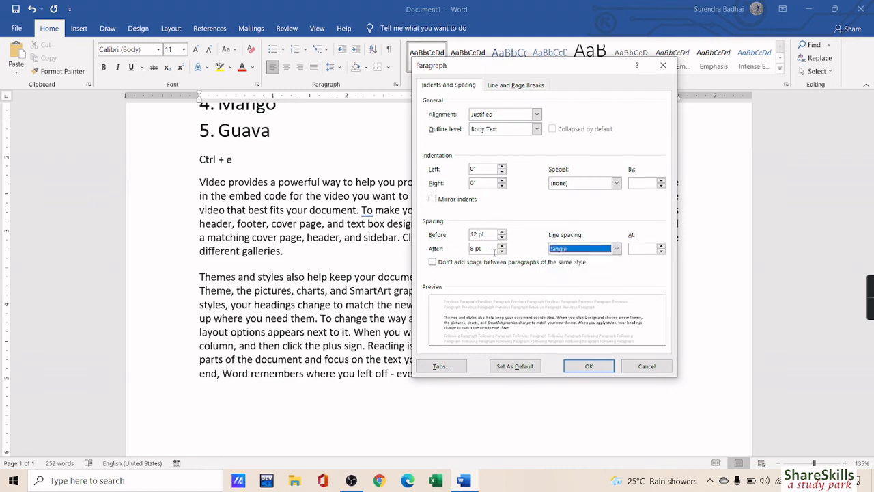
# Set the spacing after to 12 pt, try larger spacing before and return it to 12 pt, and apply the paragraph settings
pyautogui.click(502, 246)
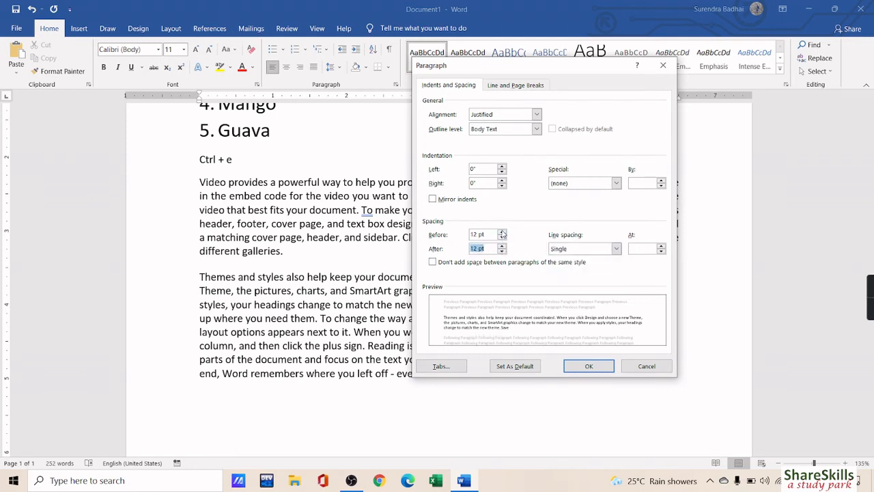
pyautogui.click(501, 232)
pyautogui.click(502, 232)
pyautogui.click(501, 232)
pyautogui.click(502, 233)
pyautogui.click(502, 232)
pyautogui.click(502, 233)
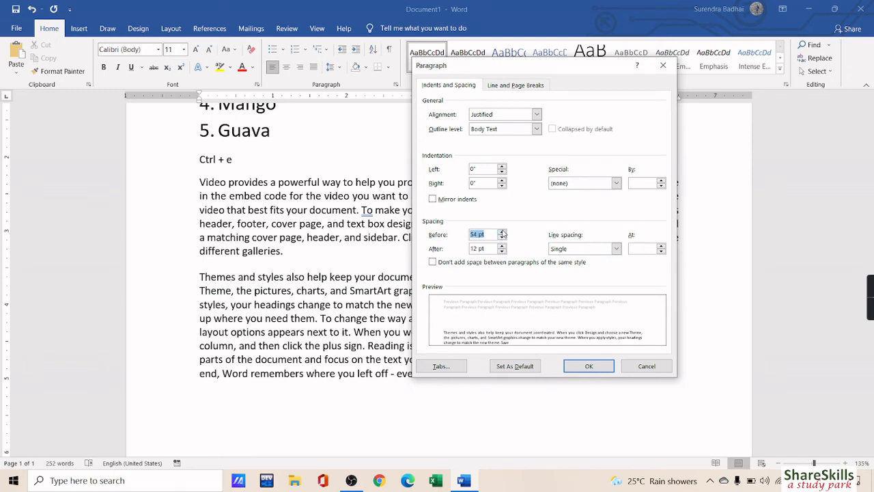
pyautogui.click(502, 232)
pyautogui.click(502, 238)
pyautogui.click(502, 238)
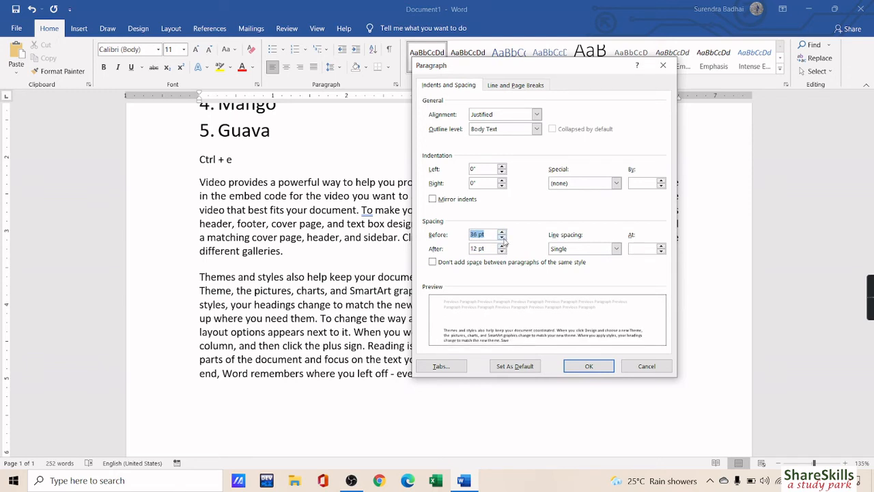
pyautogui.click(502, 238)
pyautogui.click(502, 238)
pyautogui.click(501, 237)
pyautogui.click(501, 238)
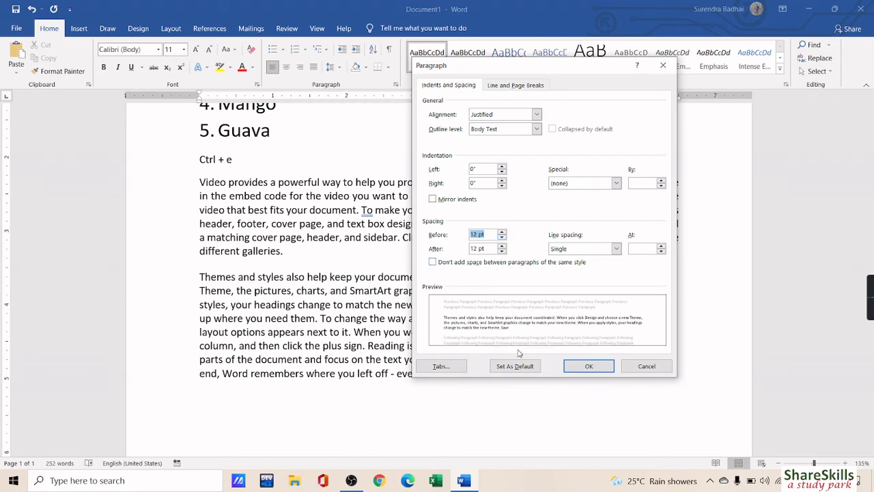
pyautogui.click(604, 371)
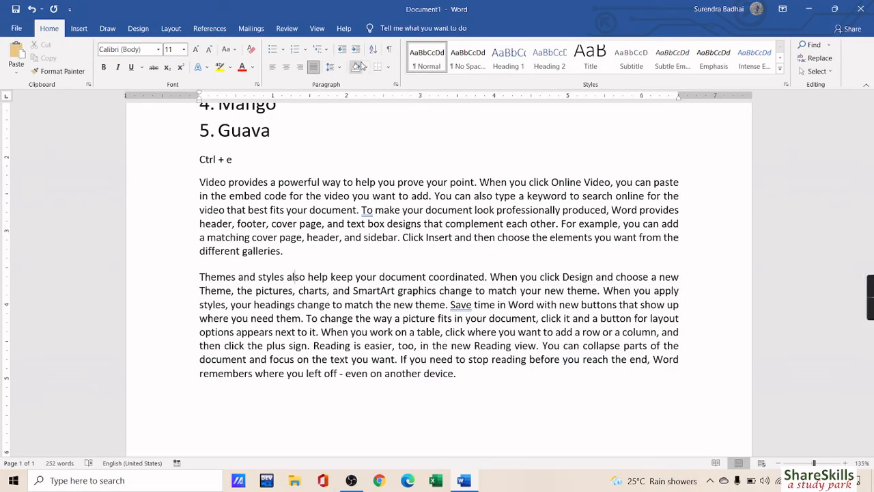
# Shade the whole "Video provides" paragraph with a light green theme color
pyautogui.moveTo(198, 182); pyautogui.dragTo(286, 251)
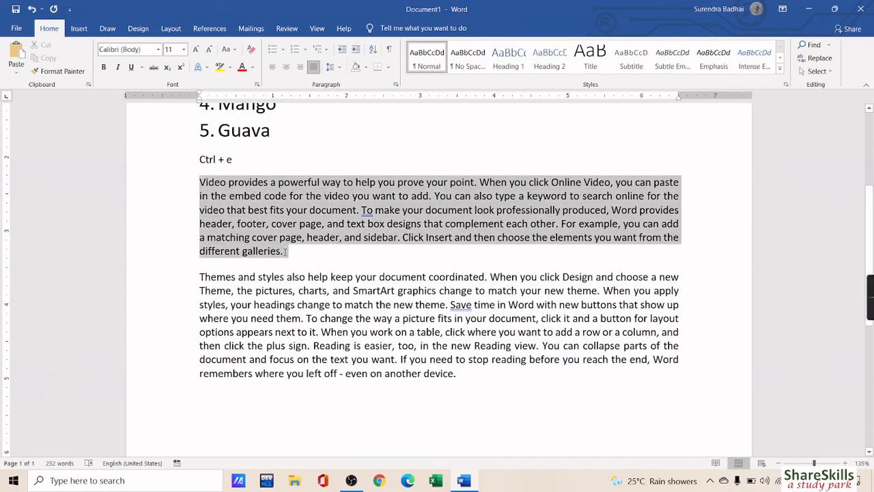
pyautogui.click(367, 67)
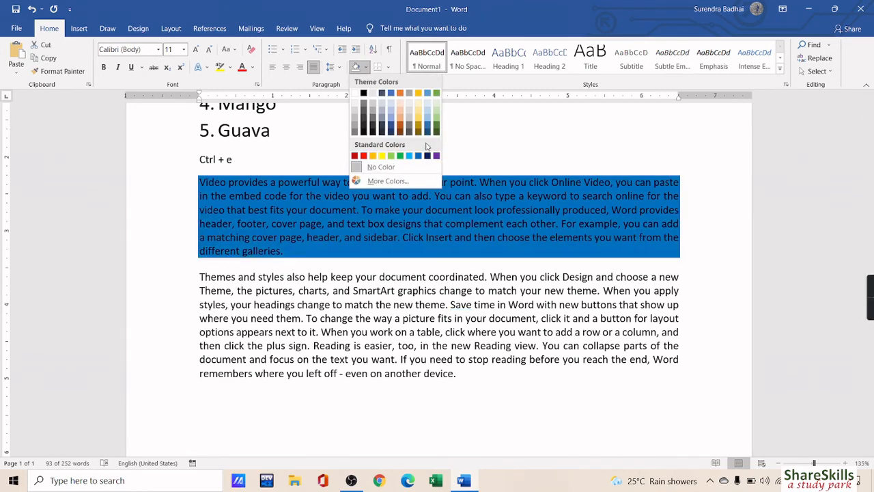
pyautogui.click(438, 119)
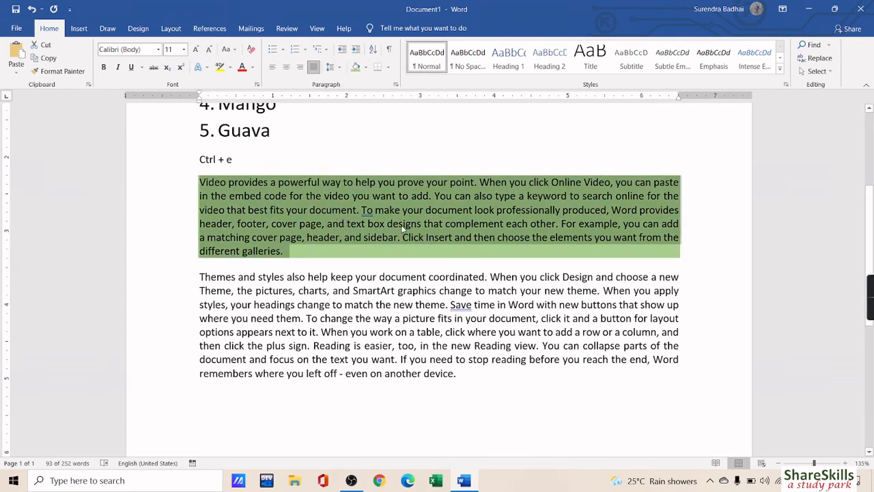
# Apply All Borders to the shaded "Video provides" paragraph and review the other border choices
pyautogui.click(388, 69)
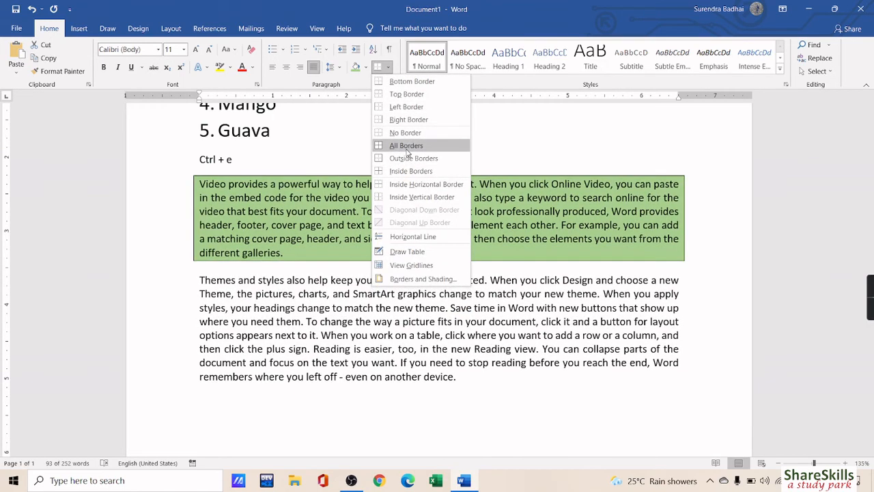
pyautogui.click(406, 145)
pyautogui.click(410, 193)
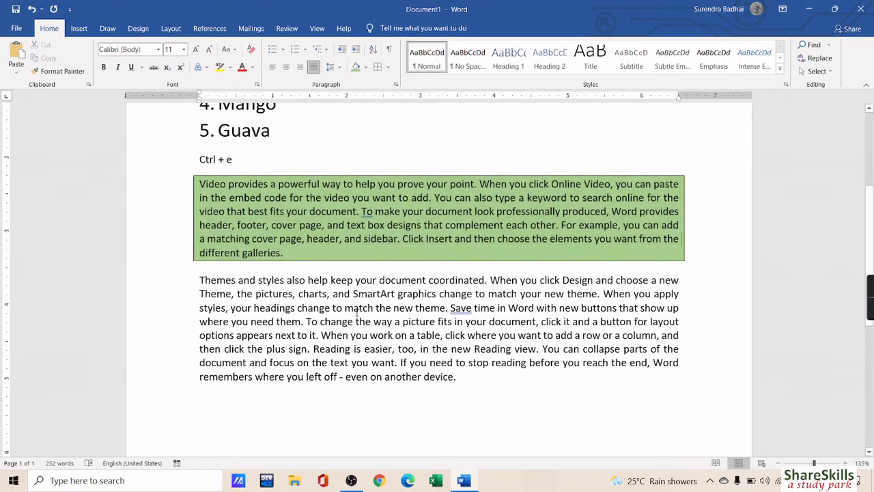
pyautogui.click(386, 67)
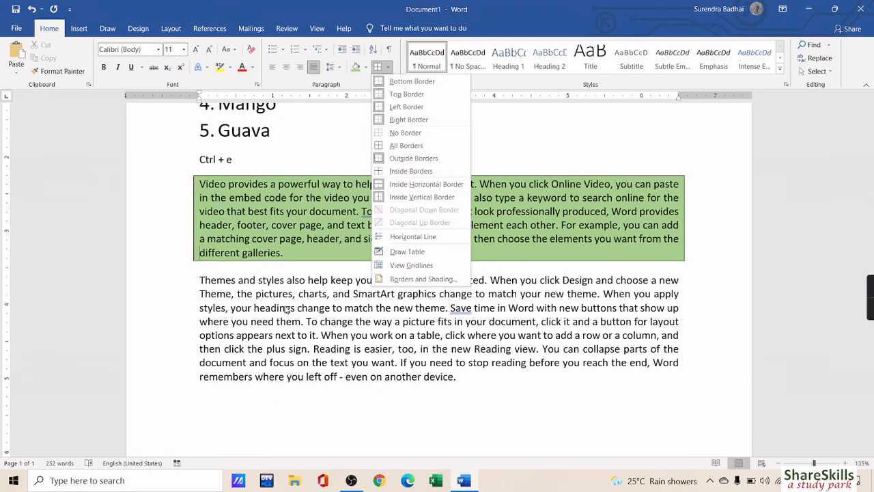
pyautogui.click(281, 243)
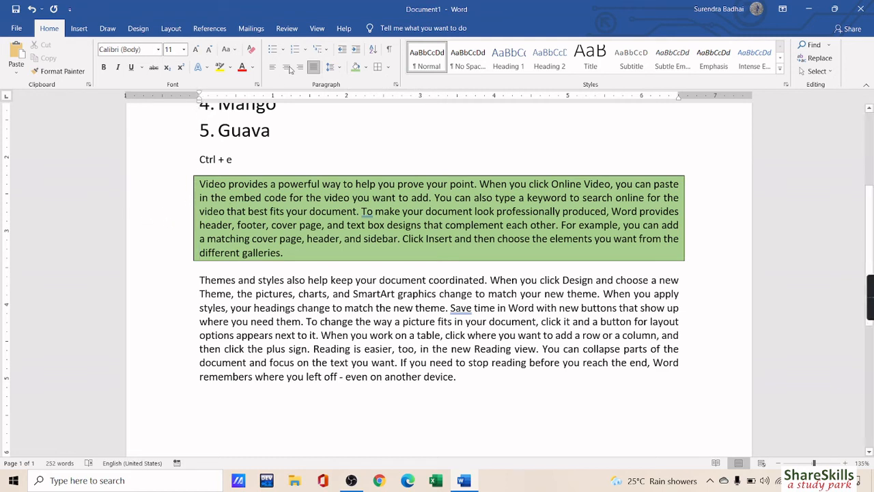
# Indent the shaded paragraph by two levels, return it to the margin, and indent it by two levels again
pyautogui.click(355, 50)
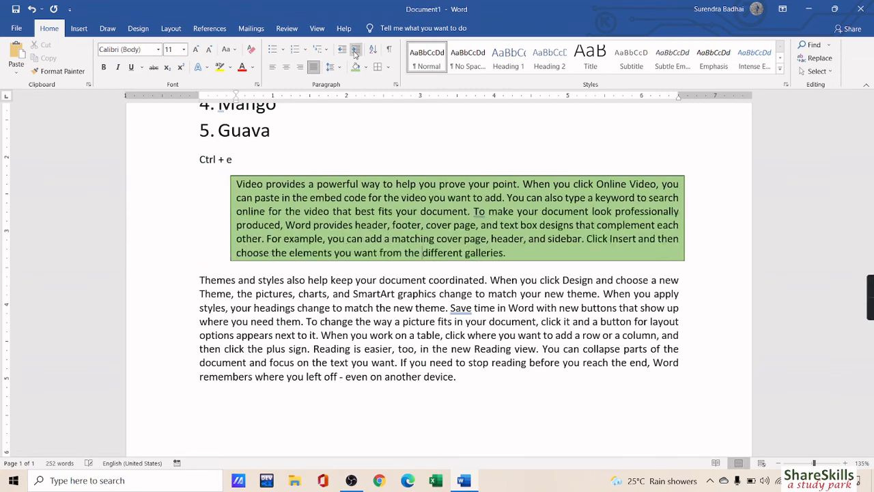
pyautogui.click(355, 52)
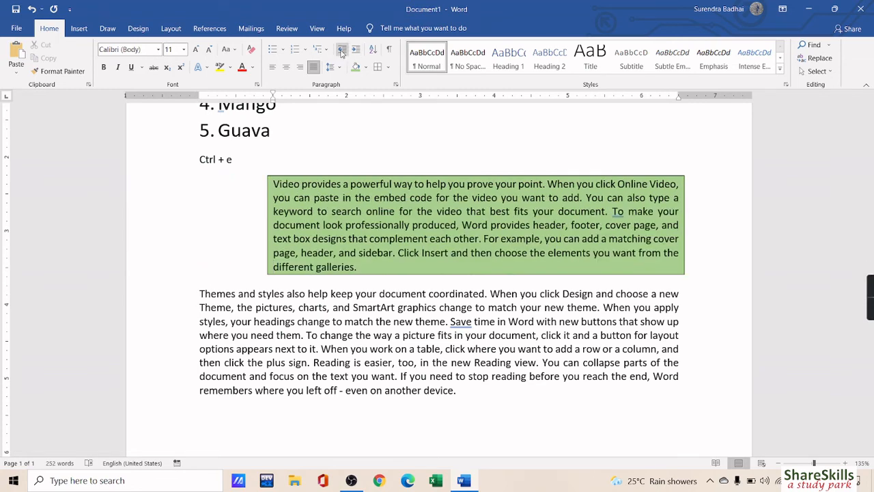
pyautogui.click(341, 52)
pyautogui.click(342, 52)
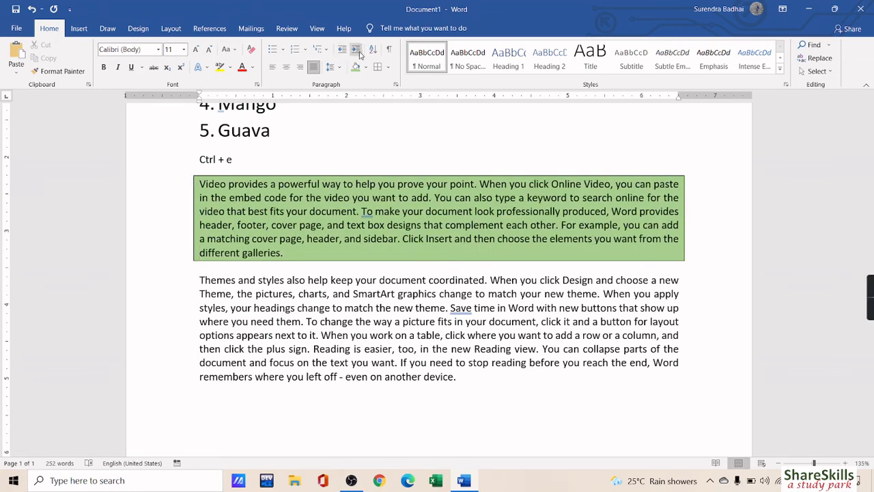
pyautogui.click(355, 52)
pyautogui.click(360, 54)
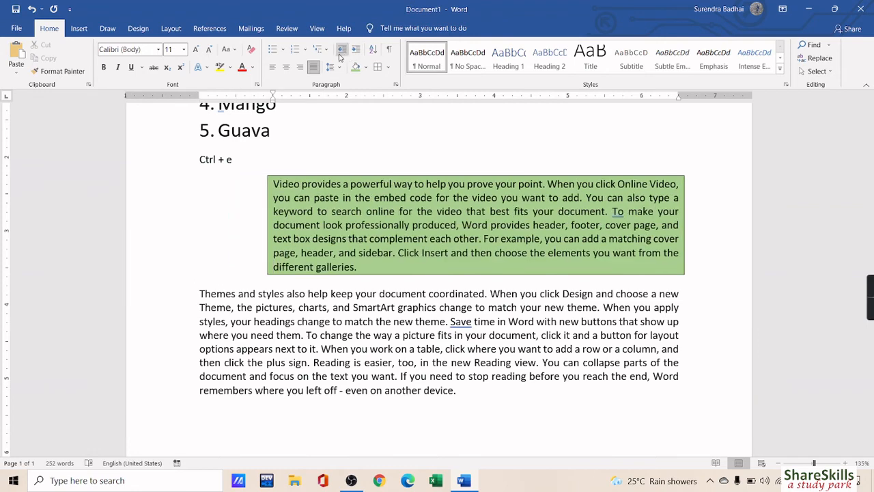
# Decrease the shaded "Video provides" paragraph's indent by two levels back to the margin, and check its indentation in the paragraph settings
pyautogui.click(339, 56)
pyautogui.click(340, 56)
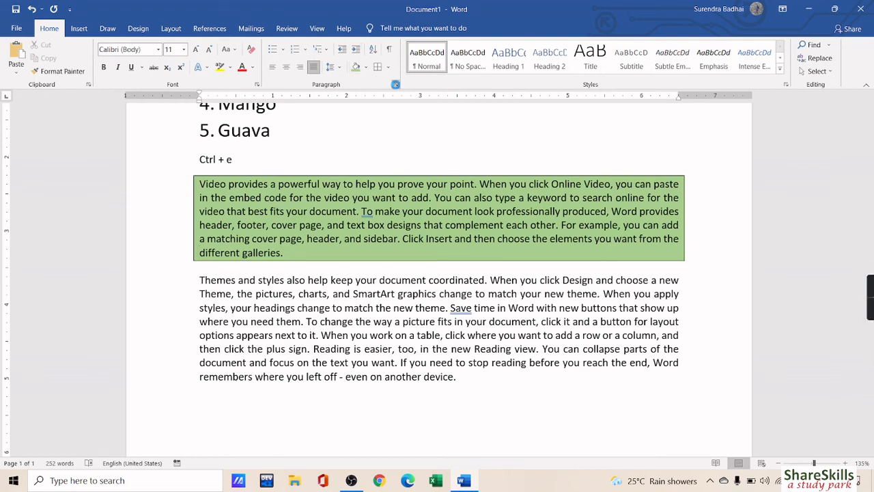
pyautogui.click(395, 84)
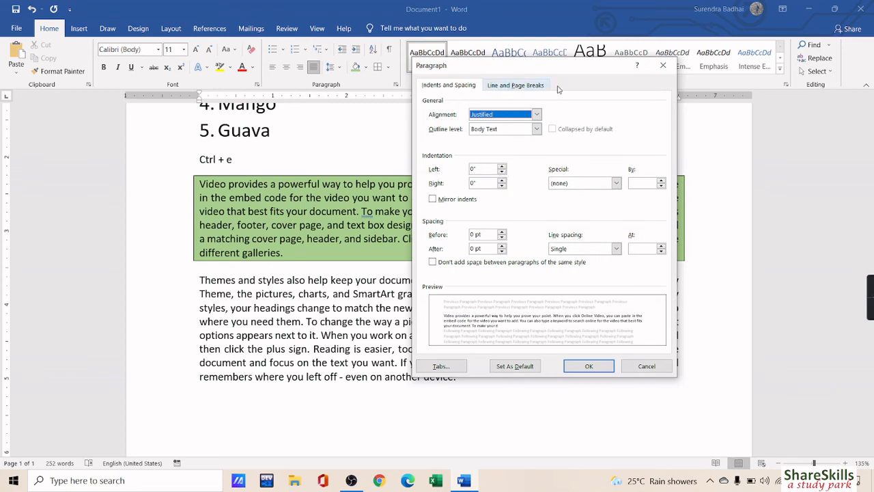
pyautogui.click(646, 366)
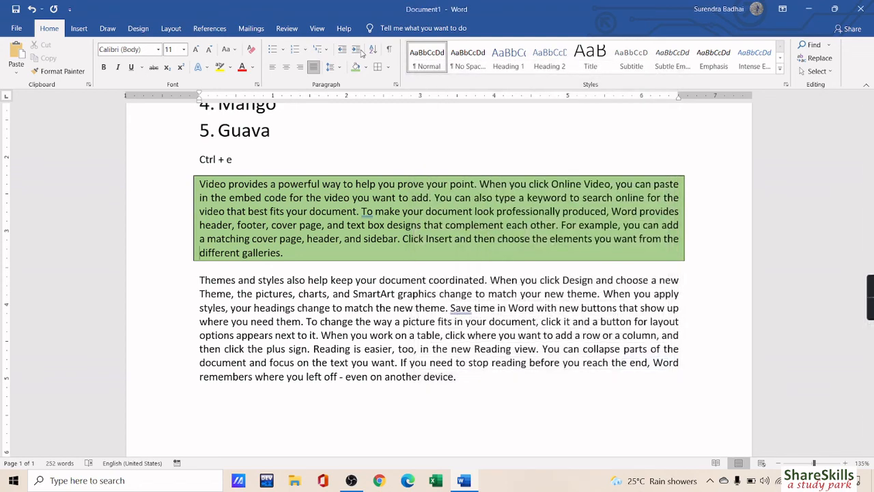
# Set the shaded paragraph's right indent to 1" in the paragraph settings and apply it
pyautogui.click(396, 85)
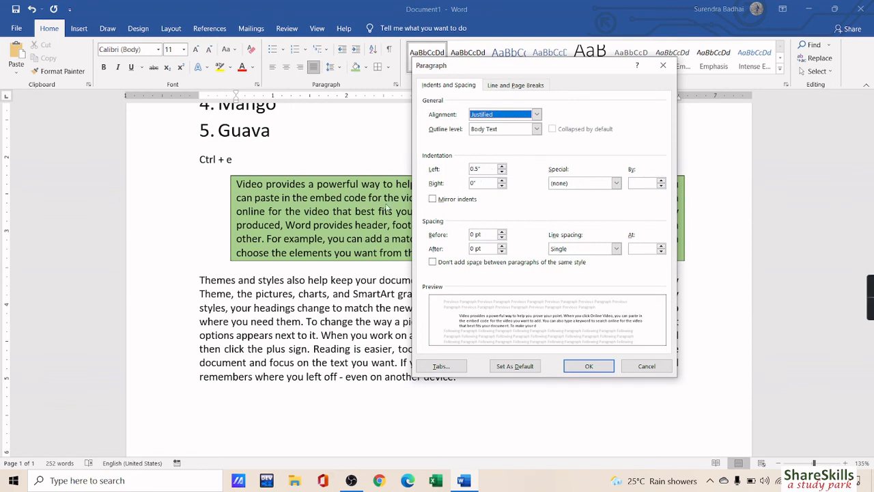
pyautogui.moveTo(580, 68); pyautogui.dragTo(426, 84)
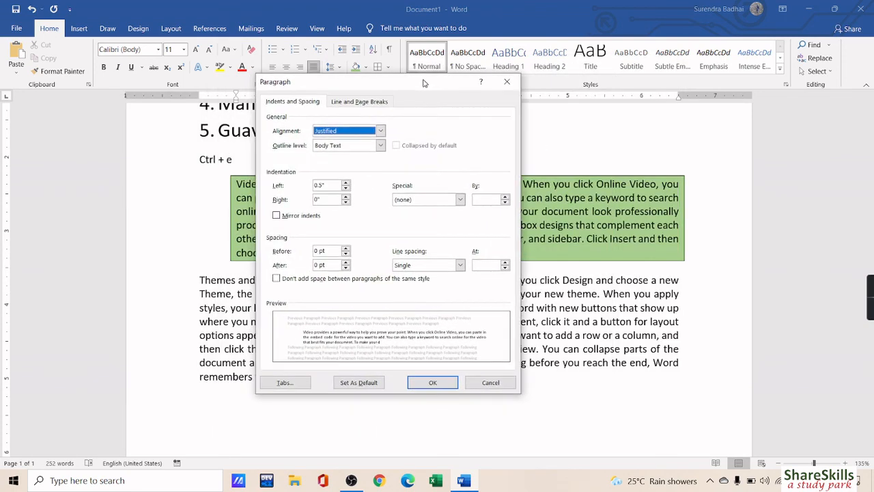
pyautogui.click(346, 196)
pyautogui.click(346, 196)
pyautogui.click(346, 196)
pyautogui.click(346, 196)
pyautogui.click(346, 197)
pyautogui.click(346, 197)
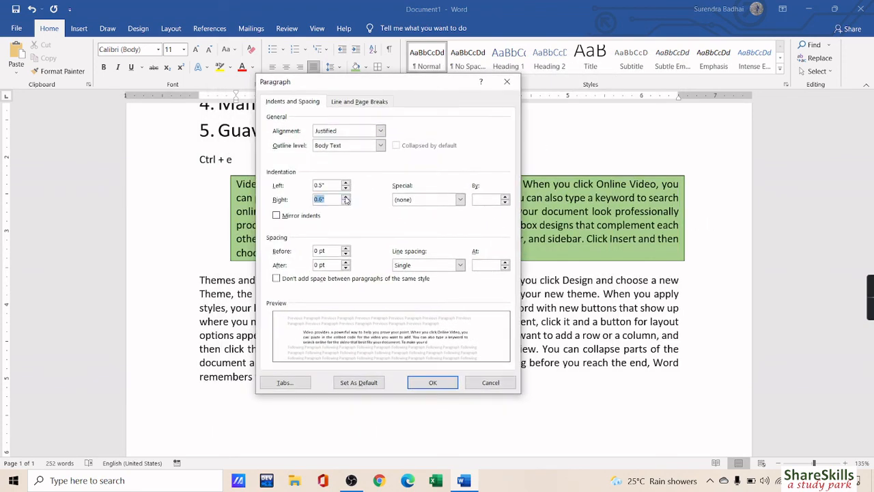
pyautogui.click(347, 196)
pyautogui.click(346, 197)
pyautogui.click(347, 197)
pyautogui.click(346, 196)
pyautogui.click(346, 196)
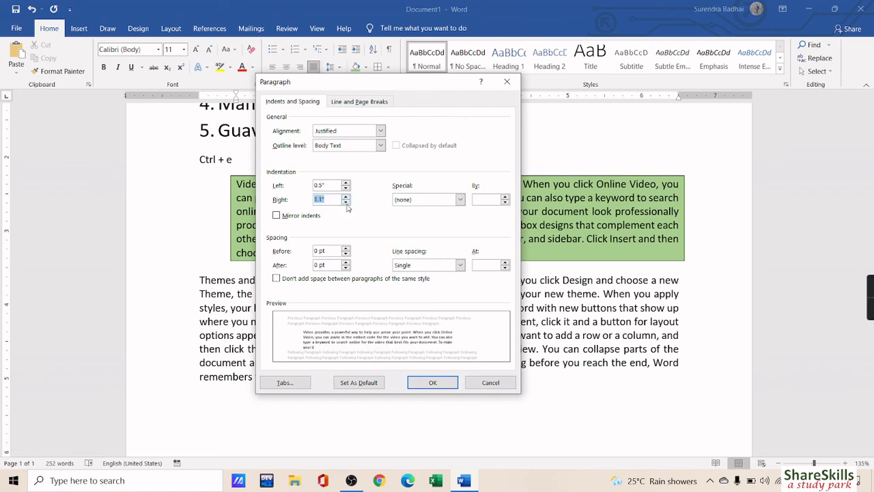
pyautogui.click(346, 203)
pyautogui.click(433, 382)
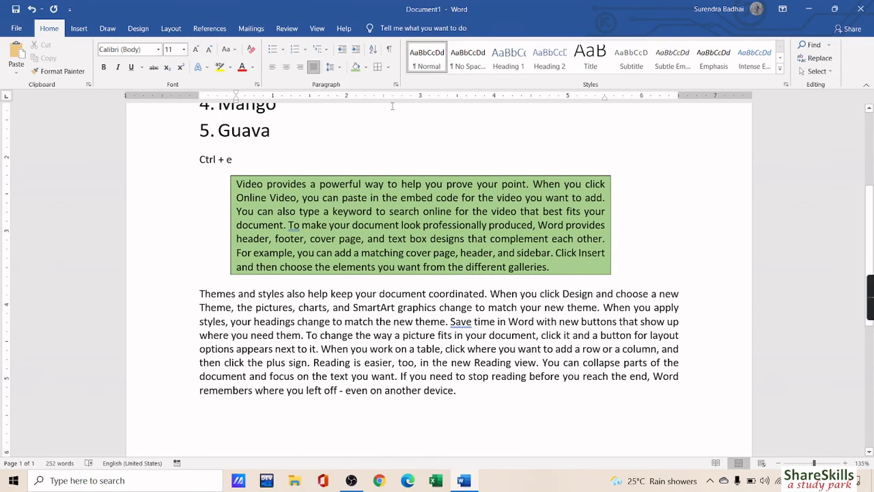
# Reset the shaded paragraph's left and right indents to 0 in the paragraph settings and apply them
pyautogui.click(365, 67)
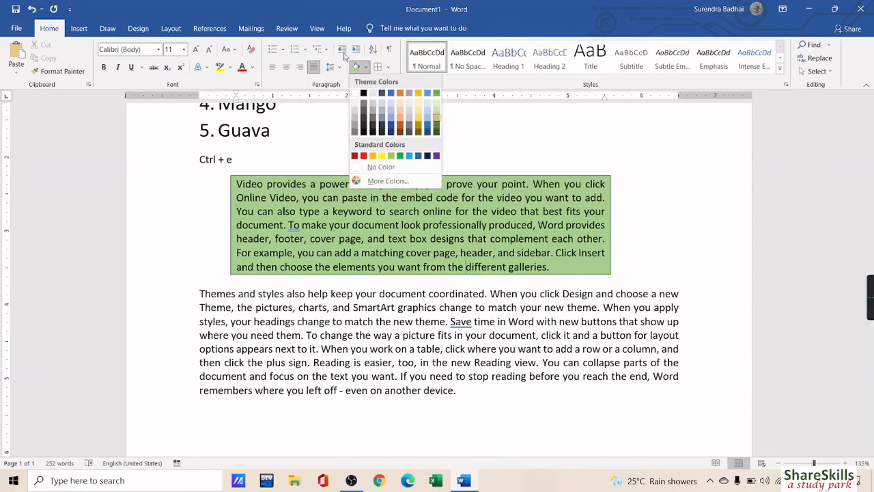
pyautogui.click(311, 142)
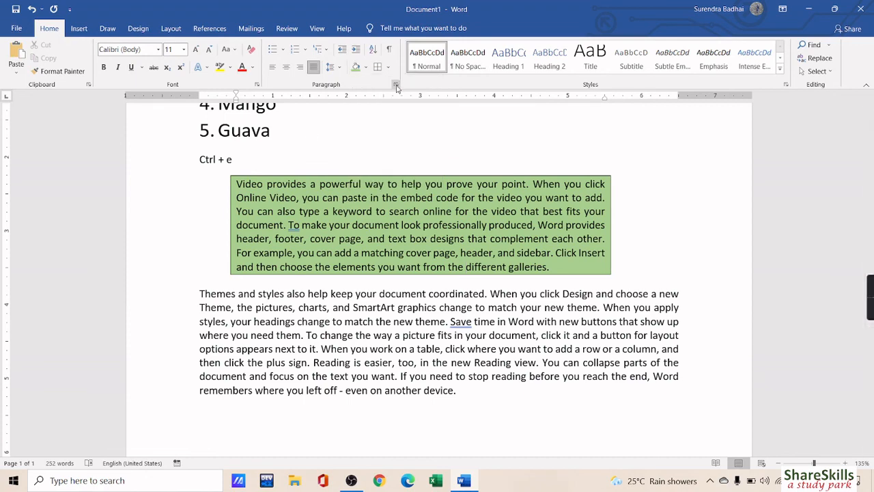
pyautogui.click(396, 86)
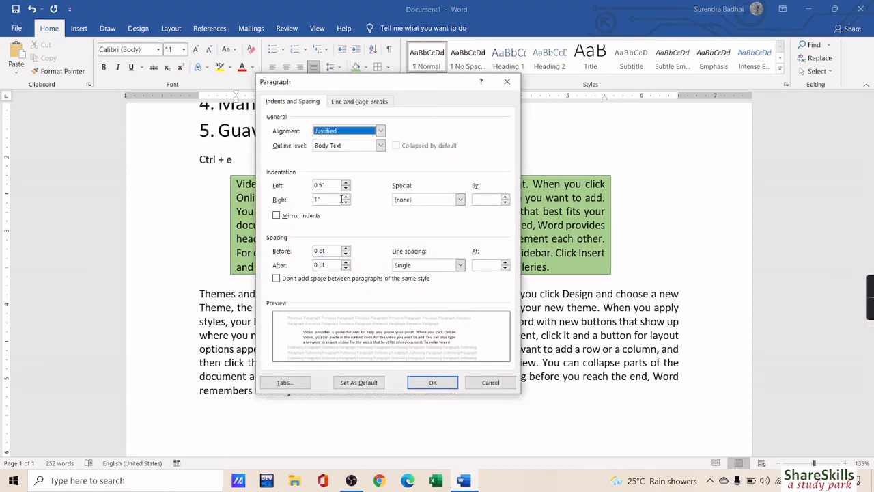
pyautogui.click(347, 196)
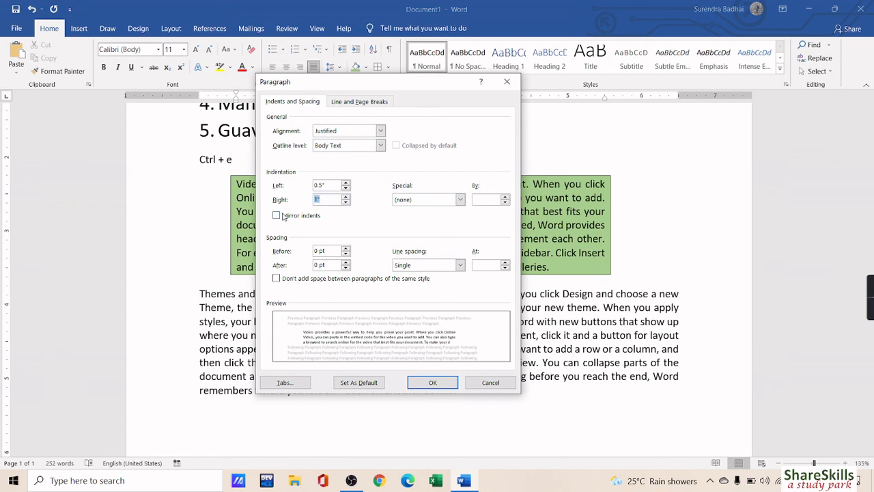
pyautogui.write('0')
pyautogui.moveTo(326, 183); pyautogui.dragTo(291, 189)
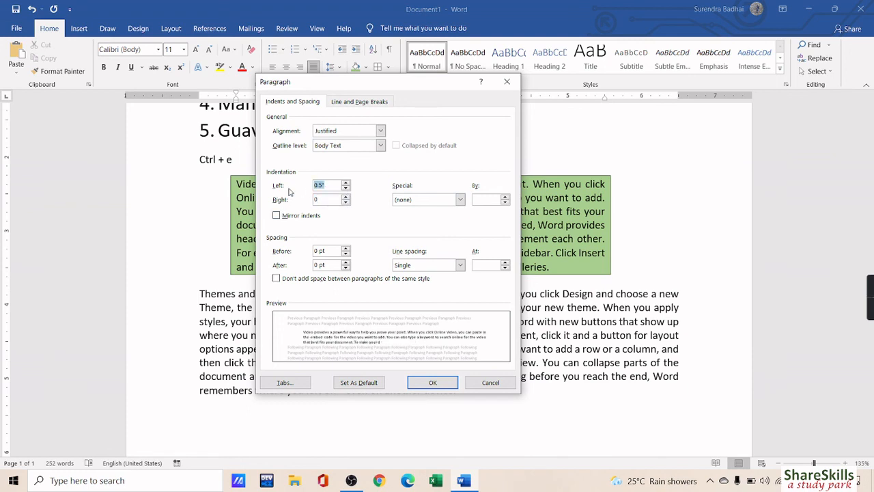
pyautogui.write('0')
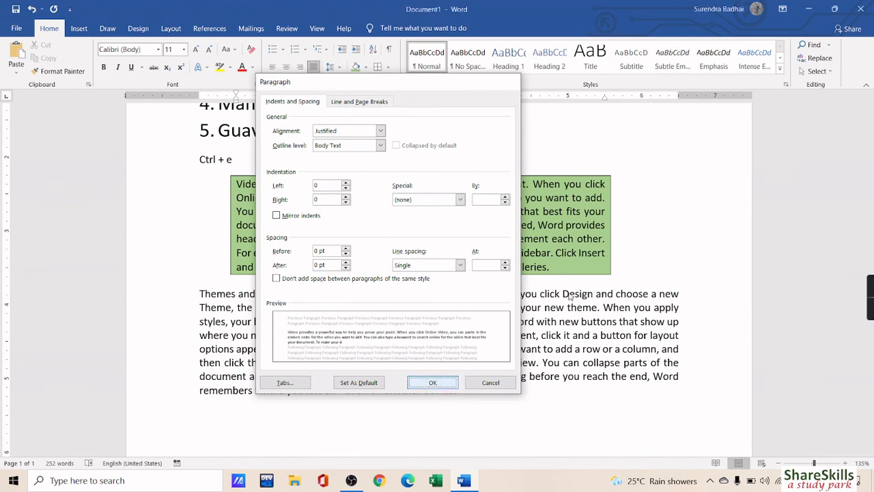
pyautogui.click(433, 382)
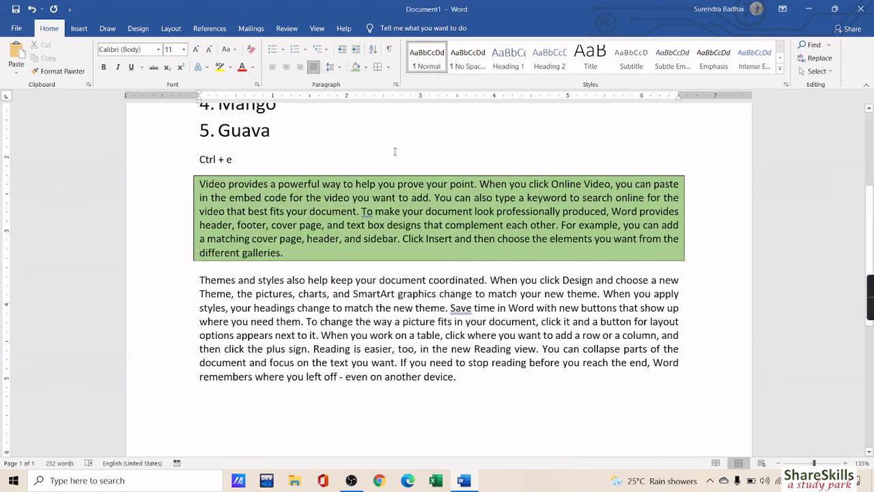
# Apply a First line special indent of 0.5" to the shaded "Video provides" paragraph
pyautogui.click(396, 84)
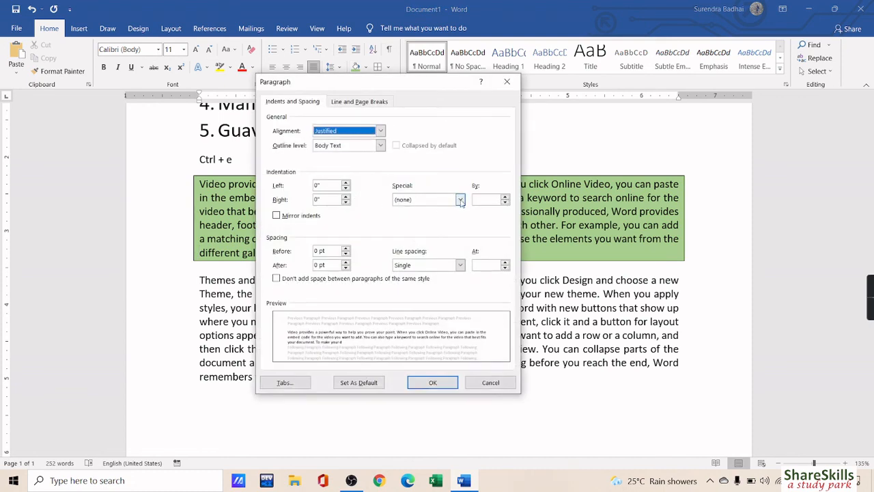
pyautogui.click(461, 200)
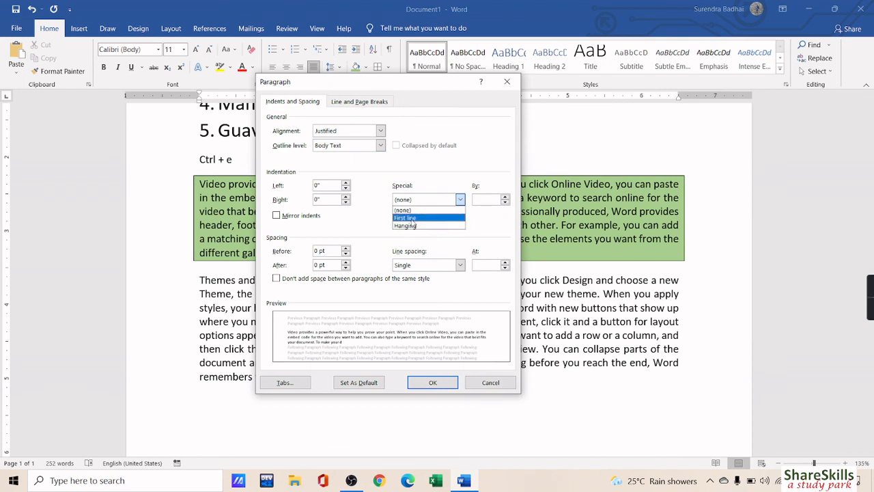
pyautogui.click(410, 218)
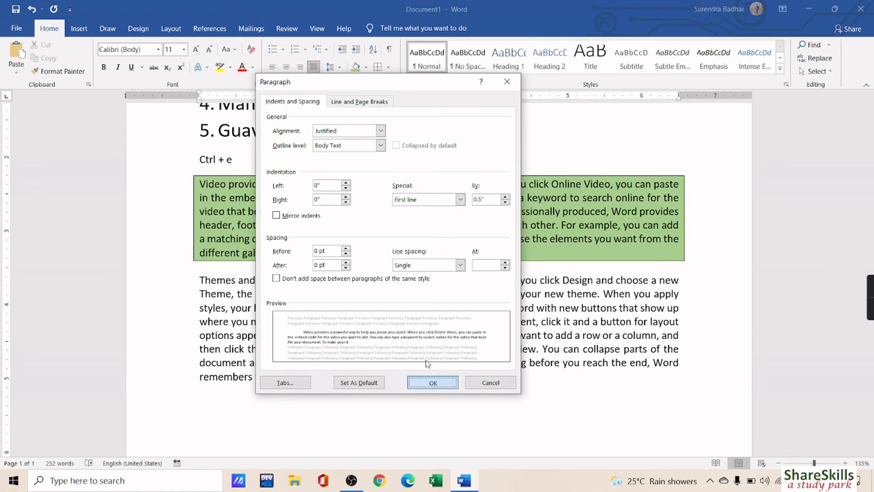
pyautogui.click(432, 382)
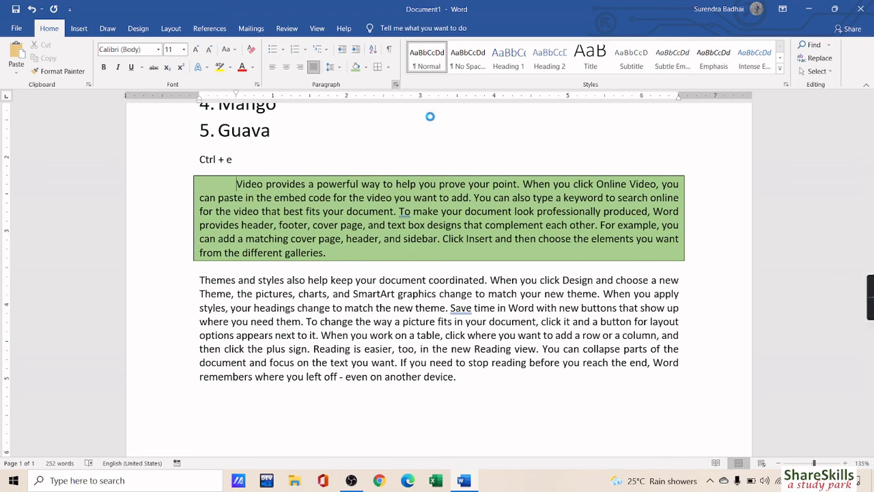
# Change the shaded paragraph's special indent to Hanging by 0.5" and apply it
pyautogui.click(396, 85)
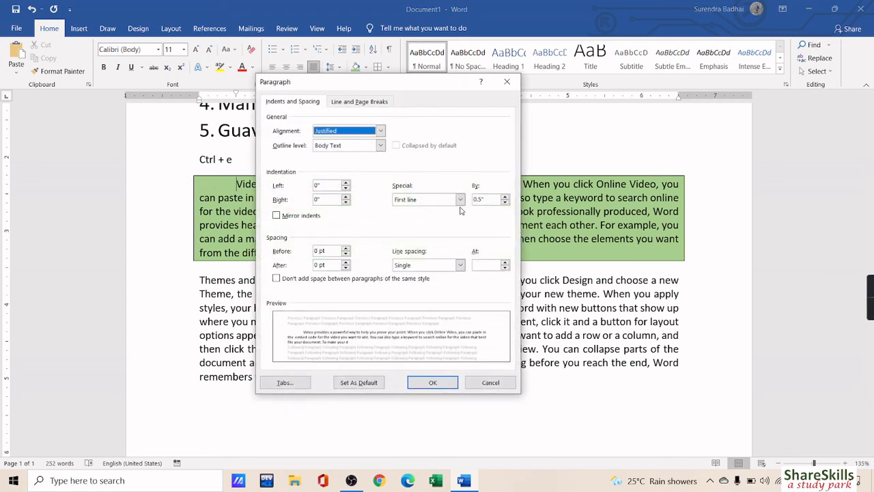
pyautogui.click(460, 199)
pyautogui.click(421, 226)
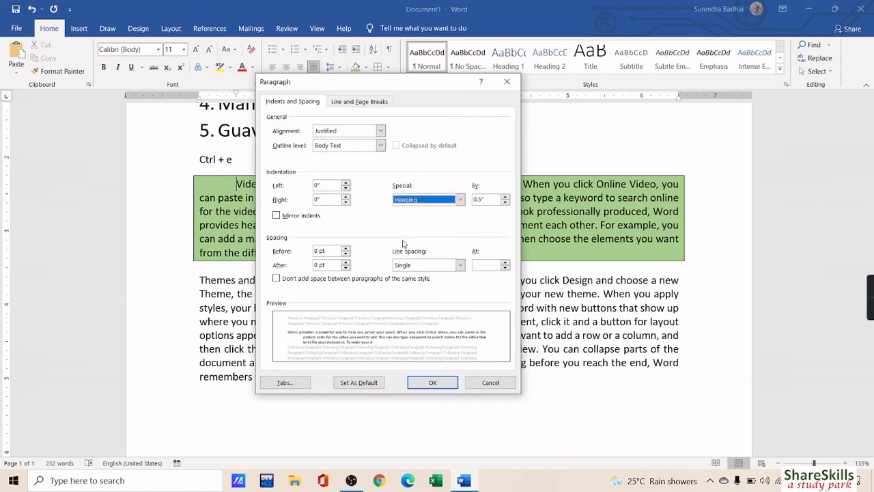
pyautogui.click(433, 382)
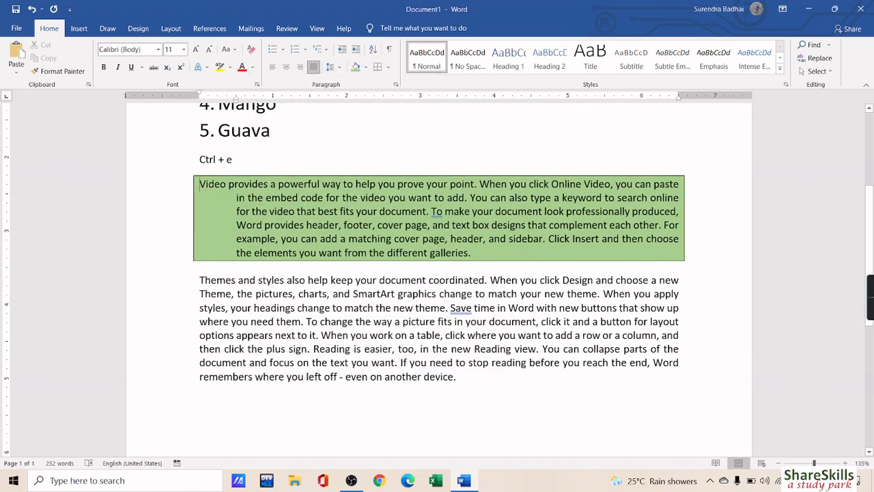